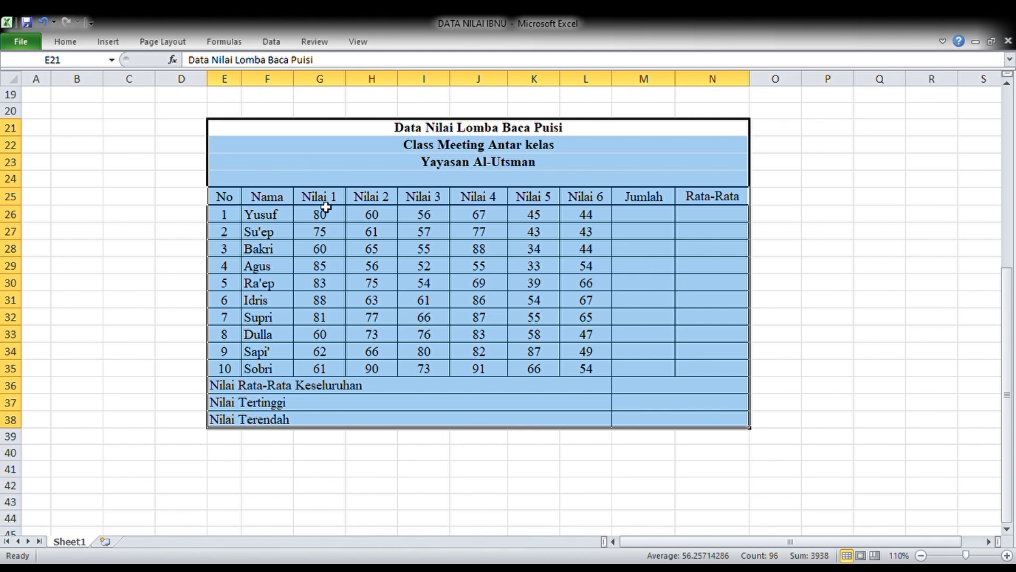
Examine the poetry contest score table and its three title rows above the column headings
drag(326, 203, 288, 223)
click(586, 370)
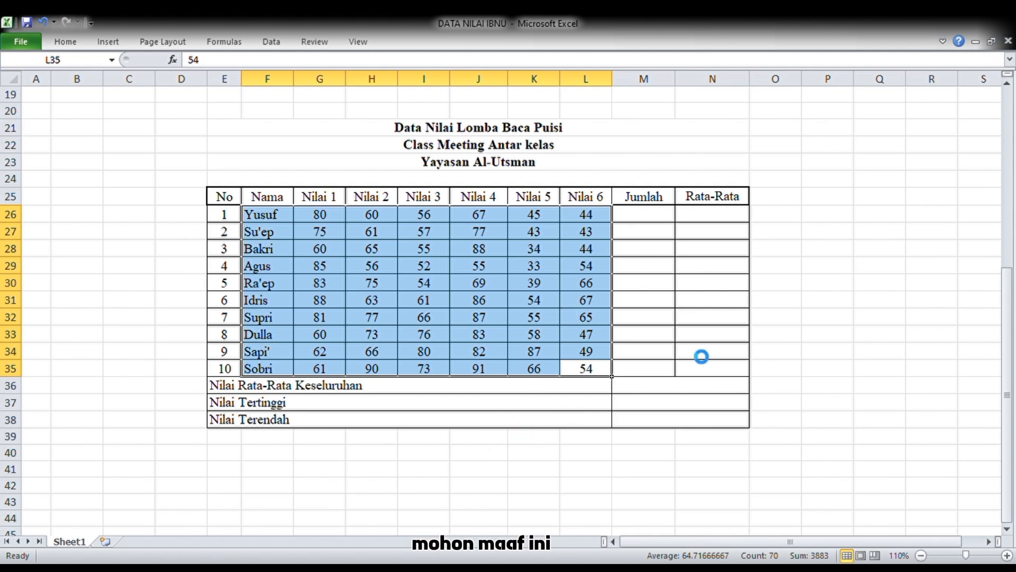
click(646, 127)
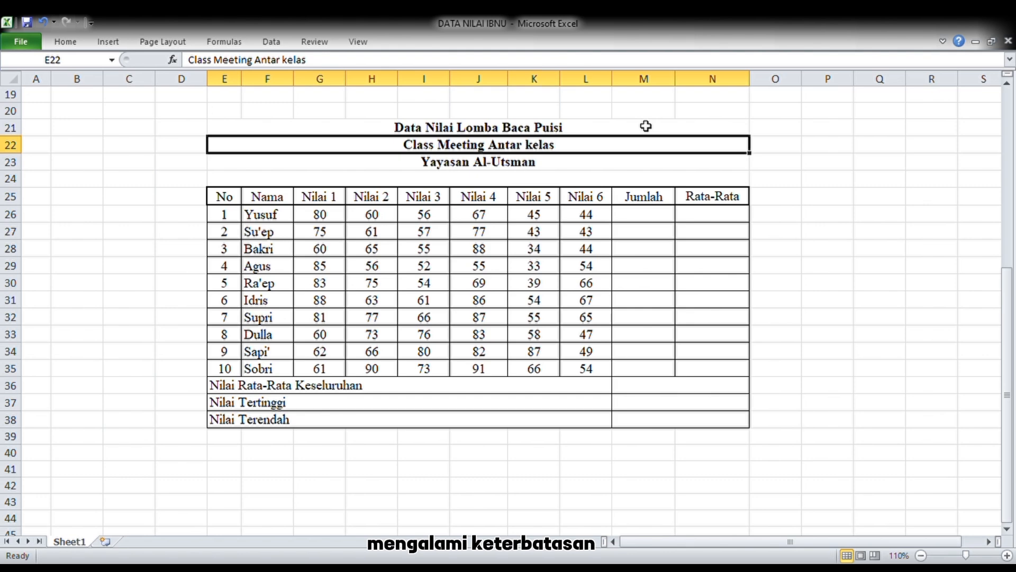
click(633, 163)
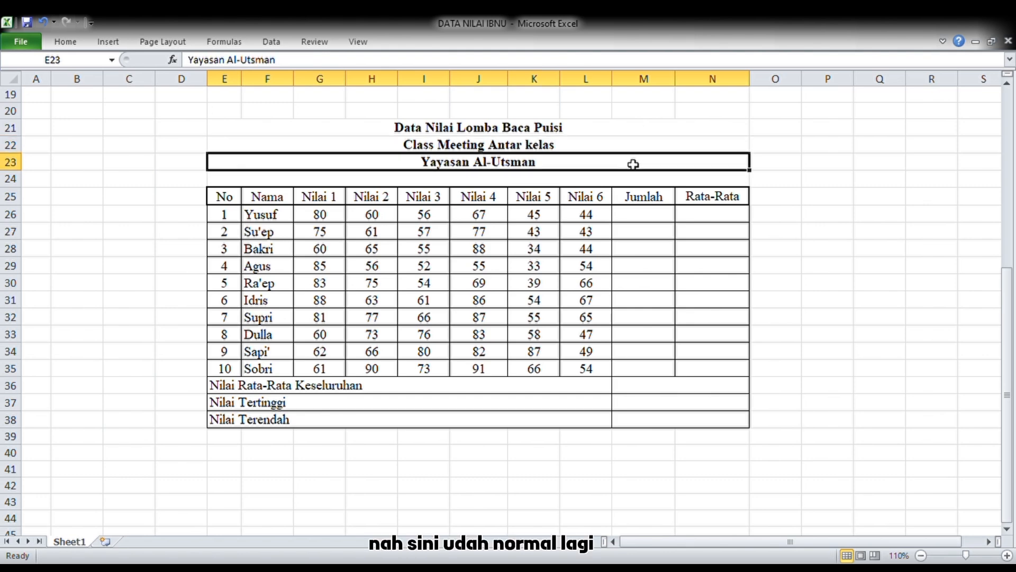
click(630, 145)
click(588, 127)
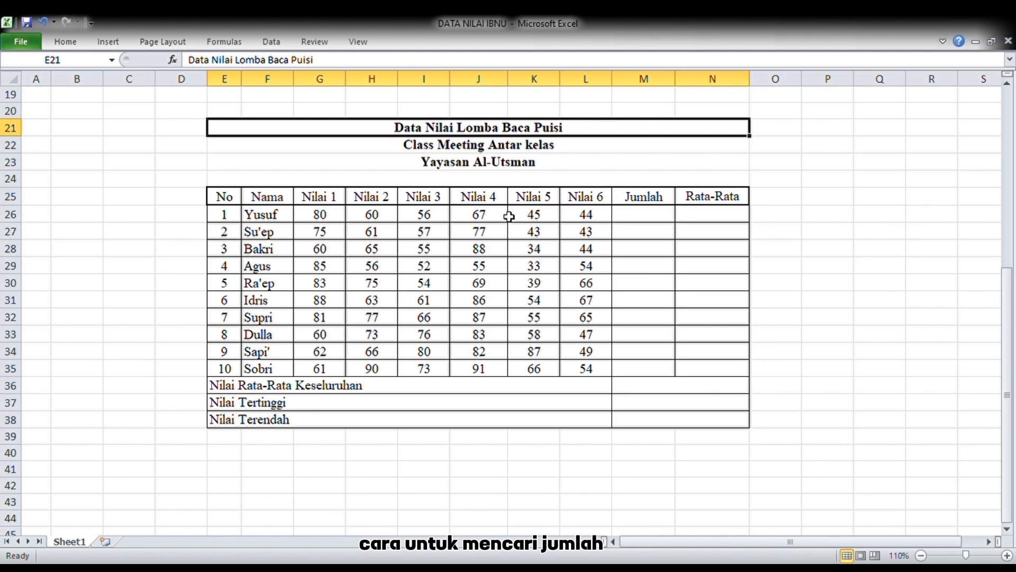
Examine the first participant's six scores in G26:L26 alongside the empty Jumlah cell M26
click(640, 215)
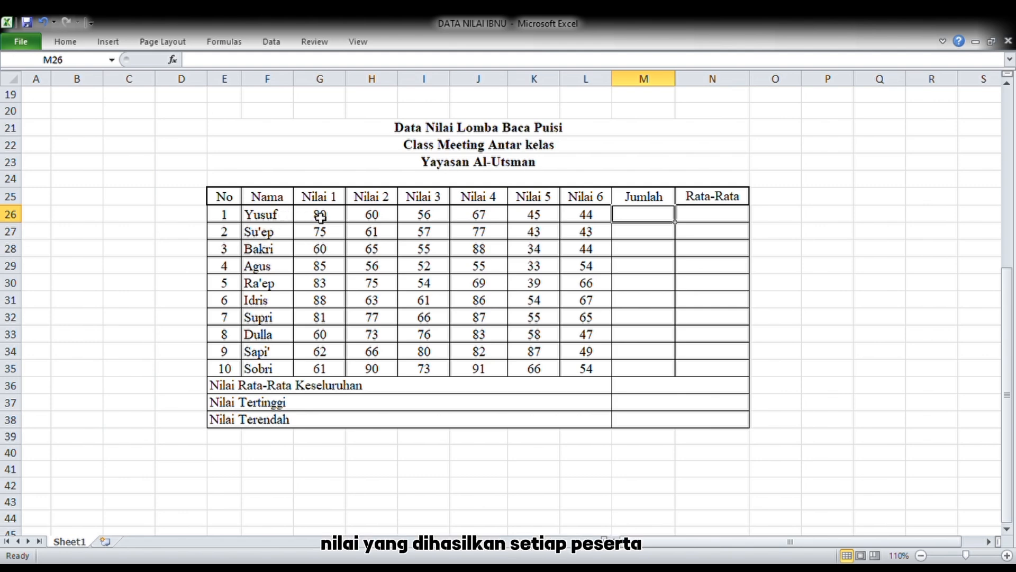
drag(267, 217, 592, 222)
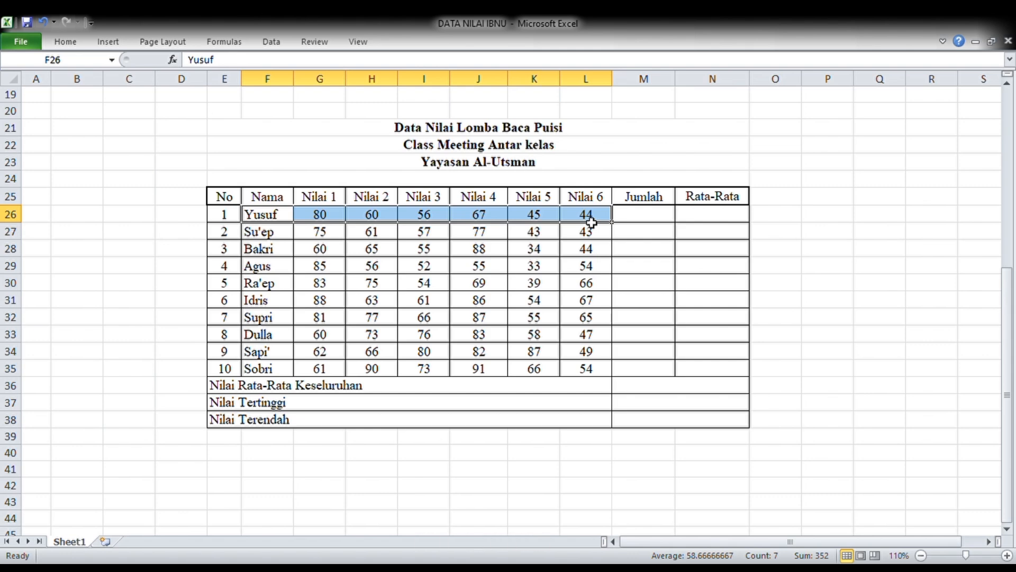
click(645, 222)
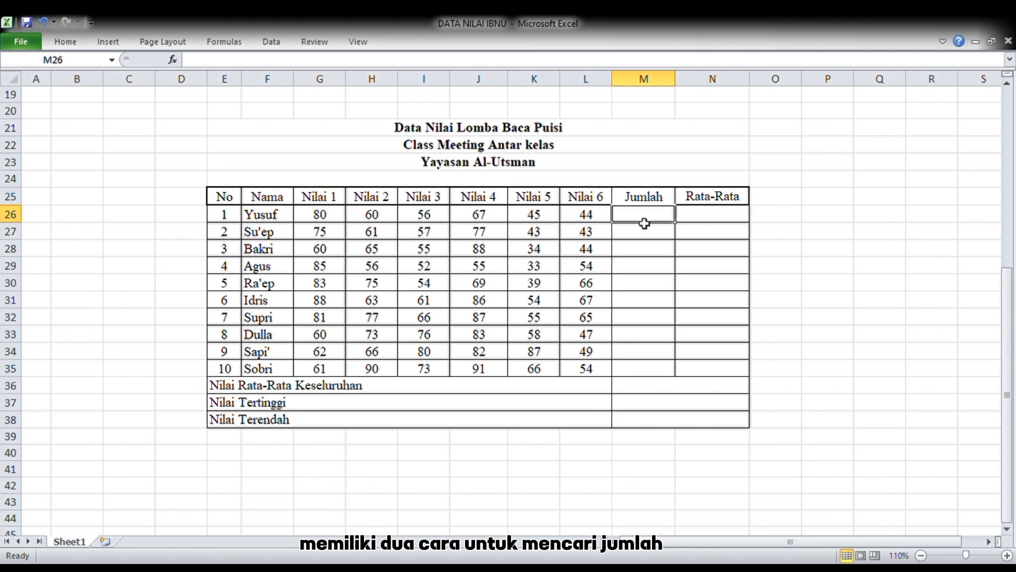
drag(337, 222, 654, 213)
click(655, 213)
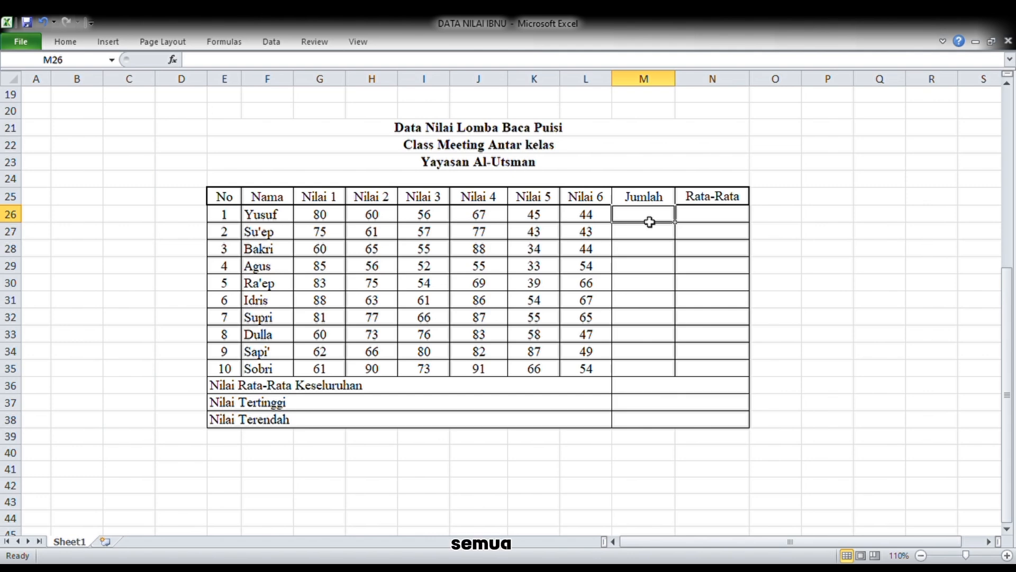
click(321, 218)
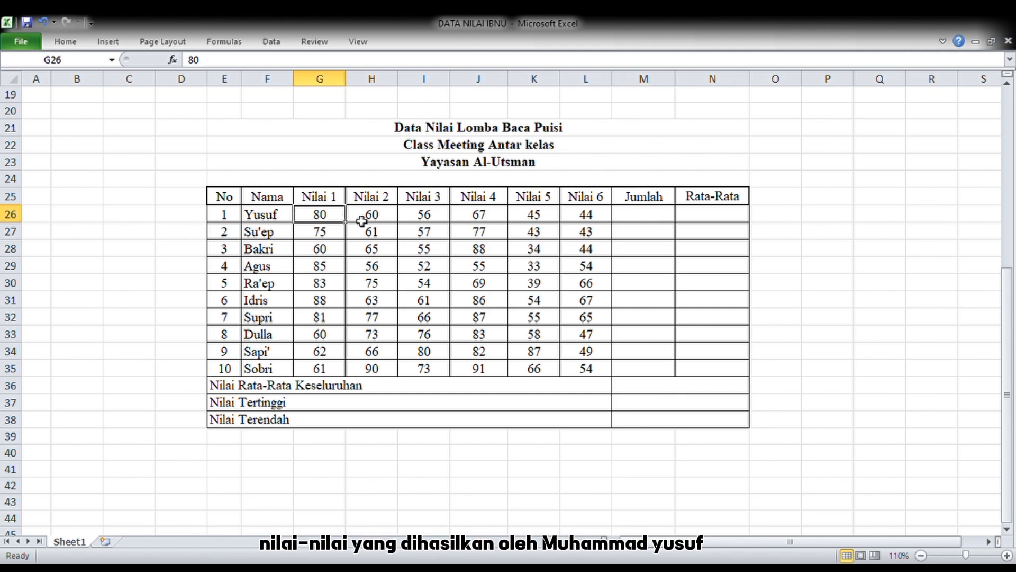
click(368, 222)
click(430, 217)
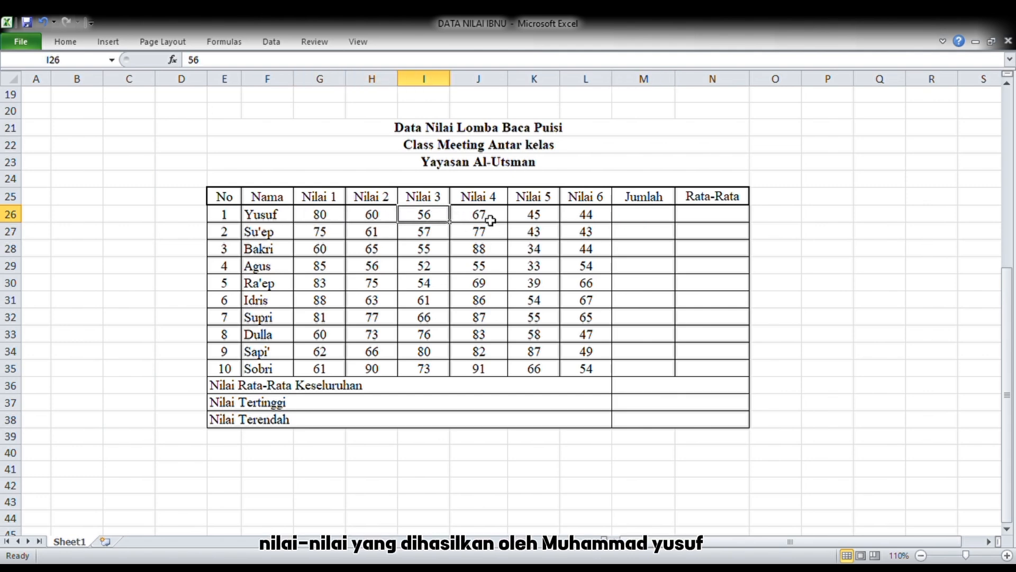
click(485, 217)
click(559, 216)
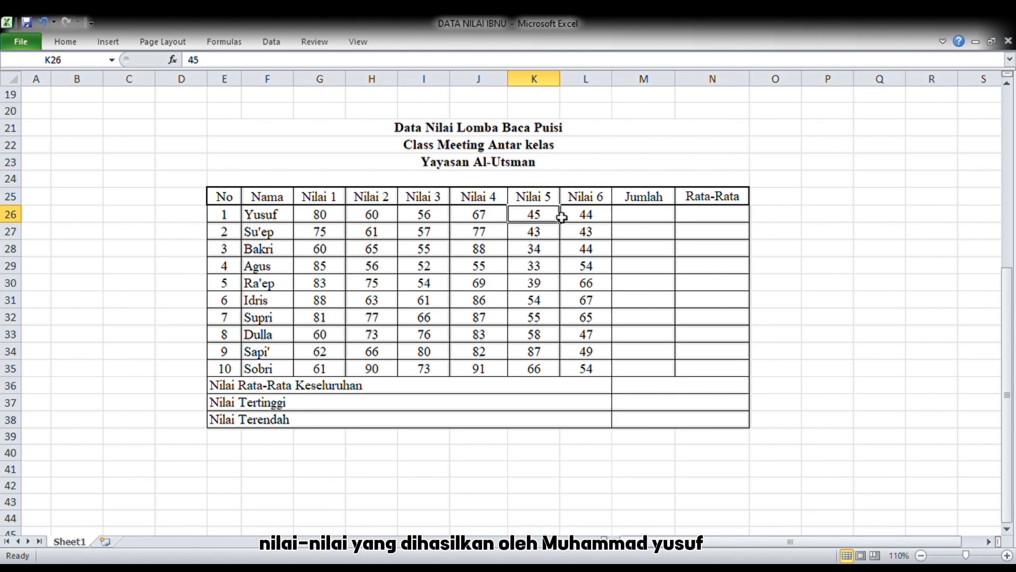
click(589, 222)
click(326, 223)
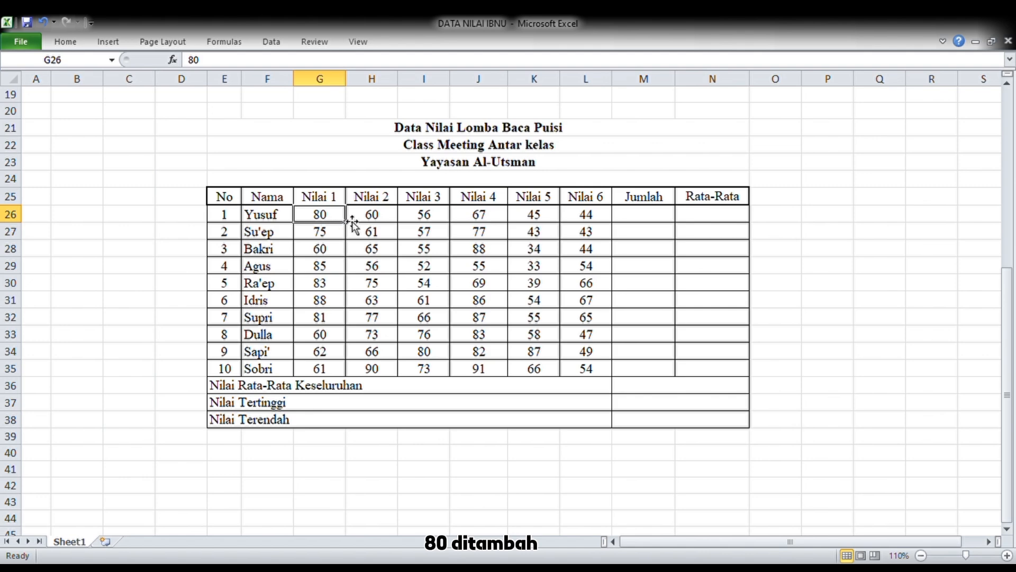
drag(351, 217, 586, 223)
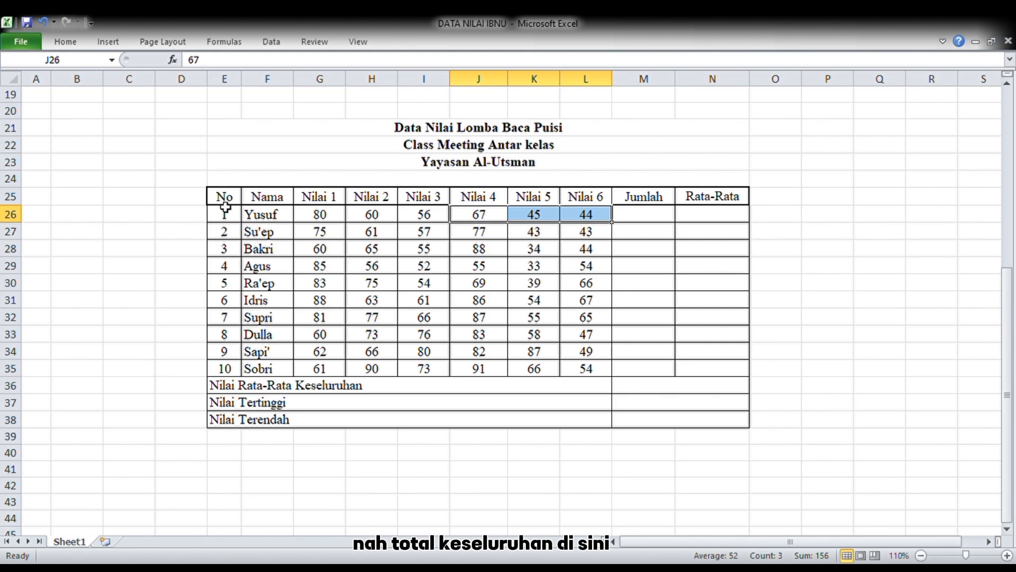
click(642, 223)
drag(642, 223, 324, 230)
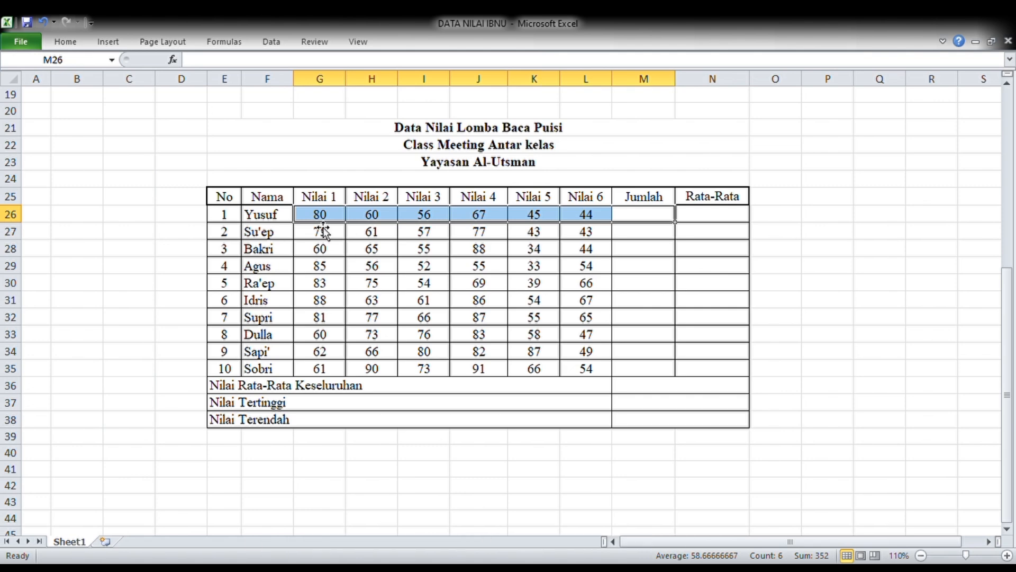
drag(635, 220, 443, 228)
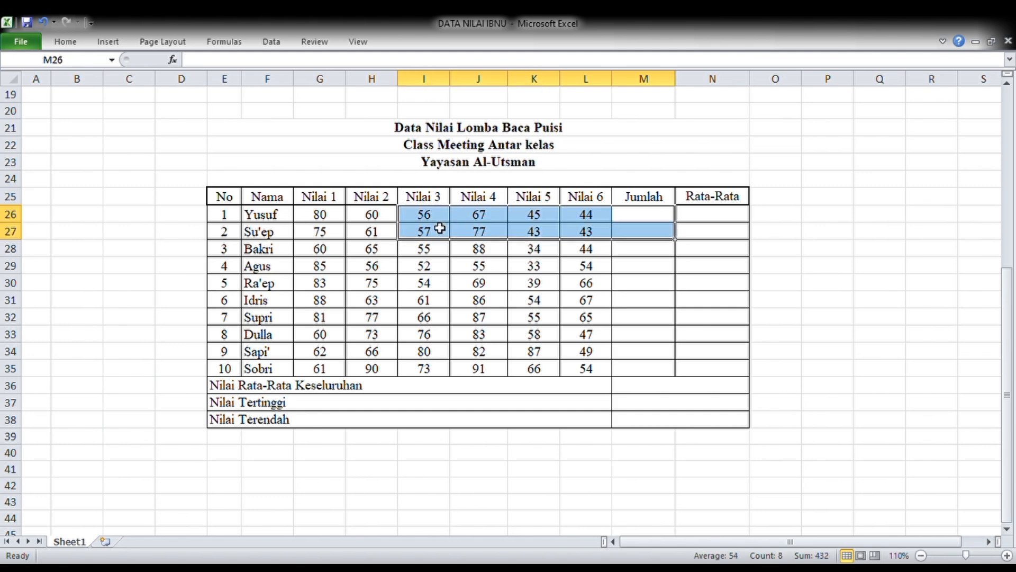
Examine the empty Jumlah and Rata-Rata columns and the participants' scores in G26:L35
drag(628, 222, 665, 297)
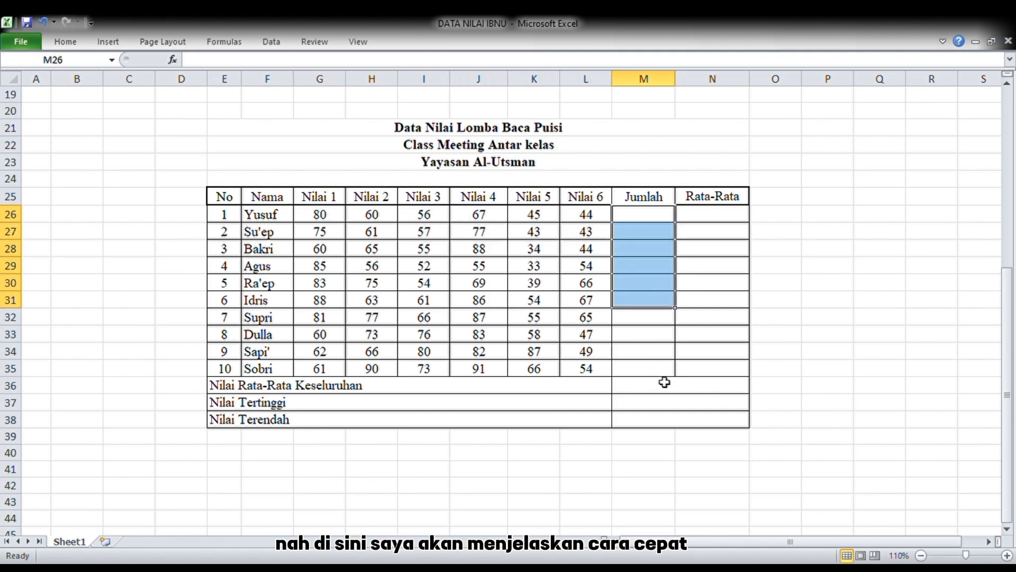
drag(656, 372, 641, 222)
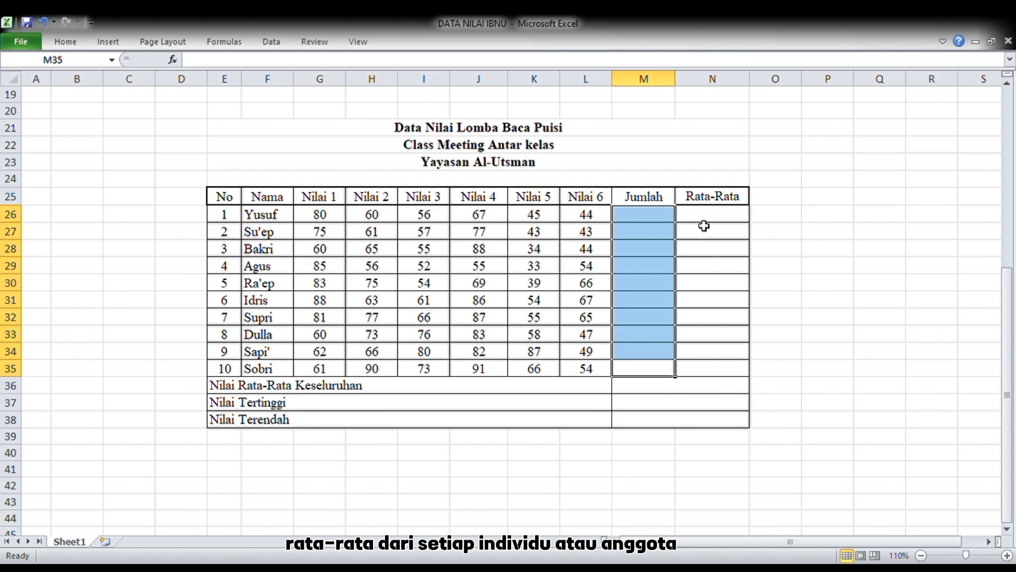
drag(704, 217, 709, 269)
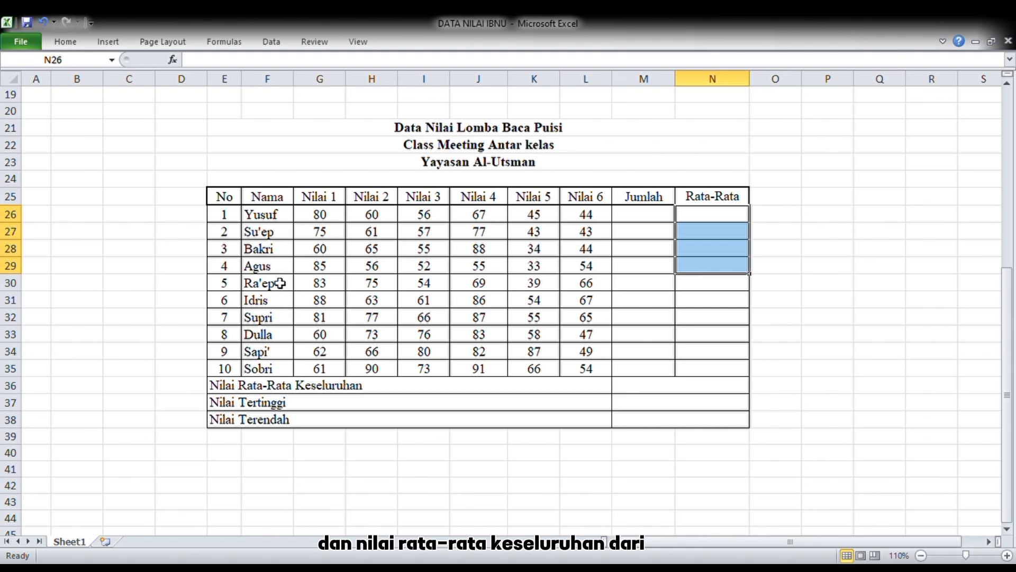
drag(332, 215, 588, 367)
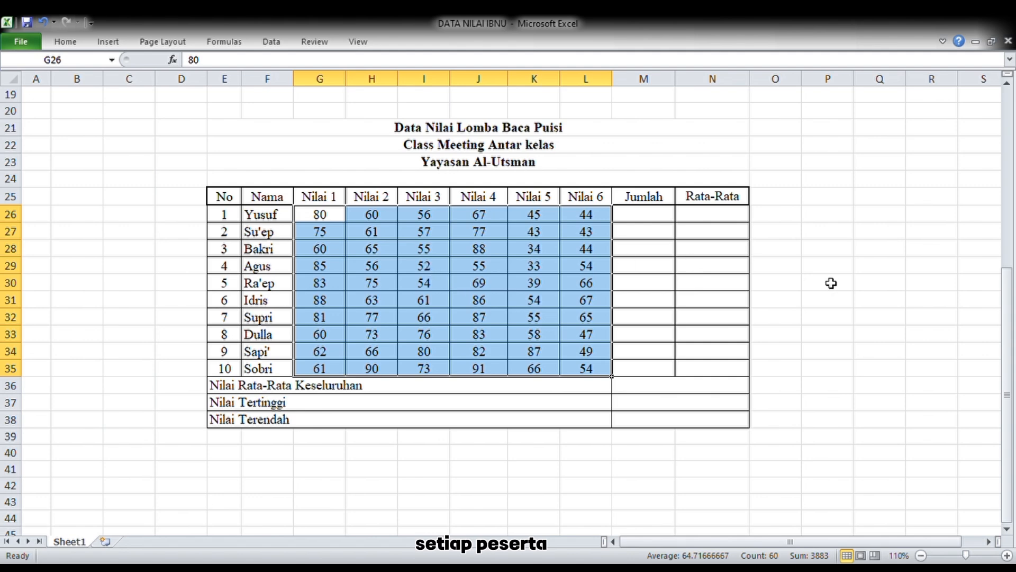
click(887, 325)
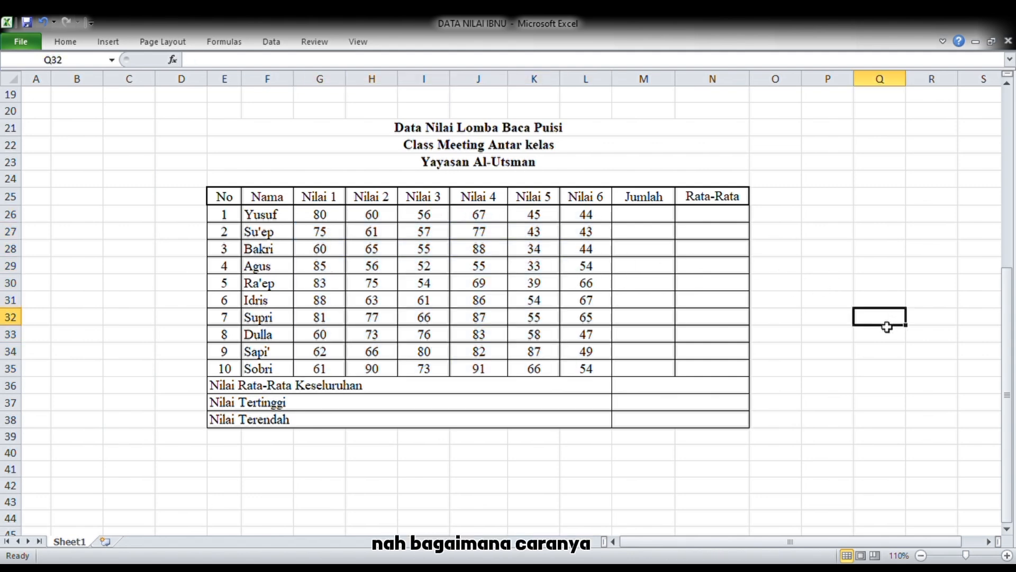
Enter the formula note "JUMLAH =SUM" in cell H40 below the score table
click(395, 453)
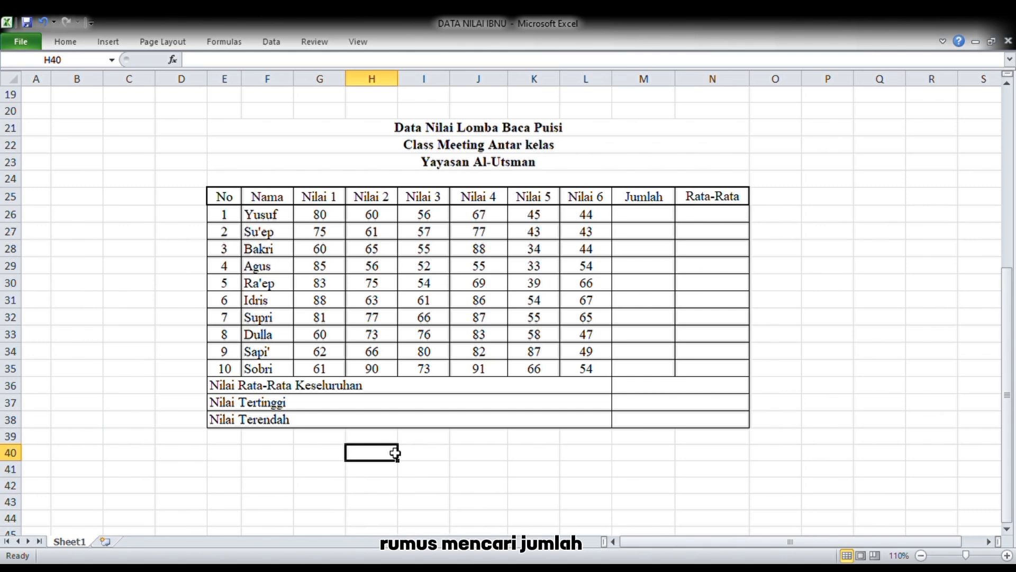
text(JU)
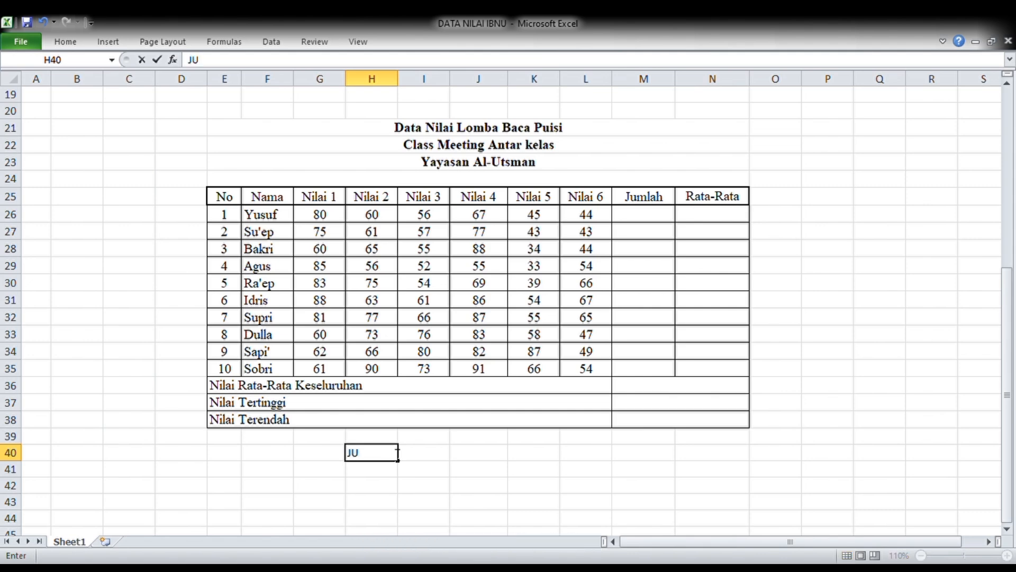
text(MLAH =)
text(SU)
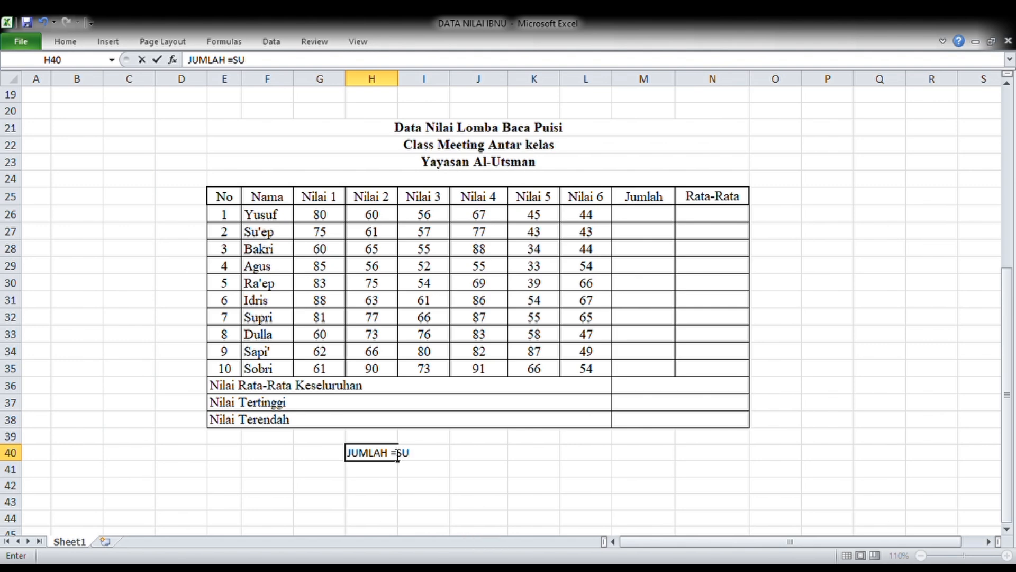
text(M)
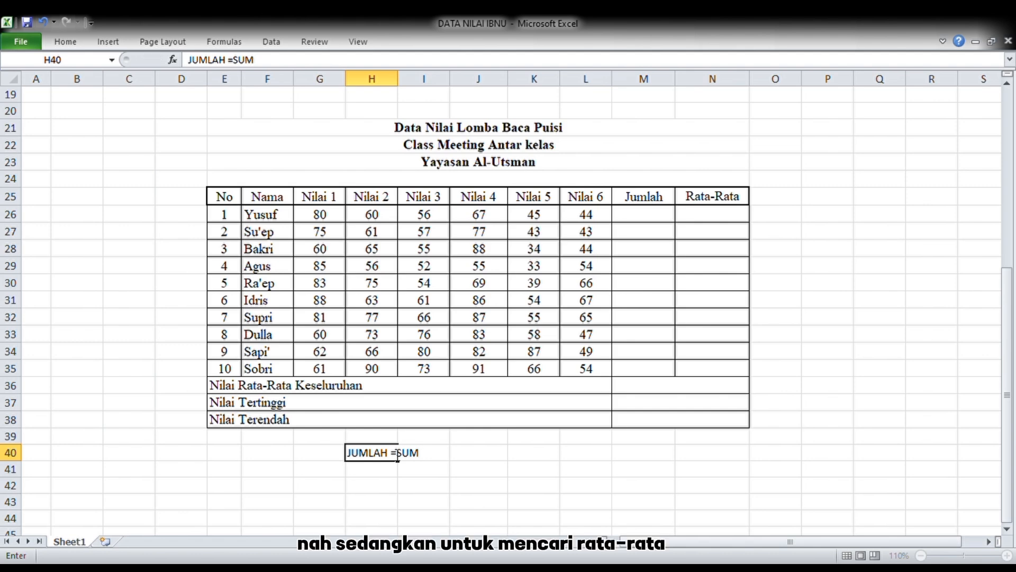
key(Return)
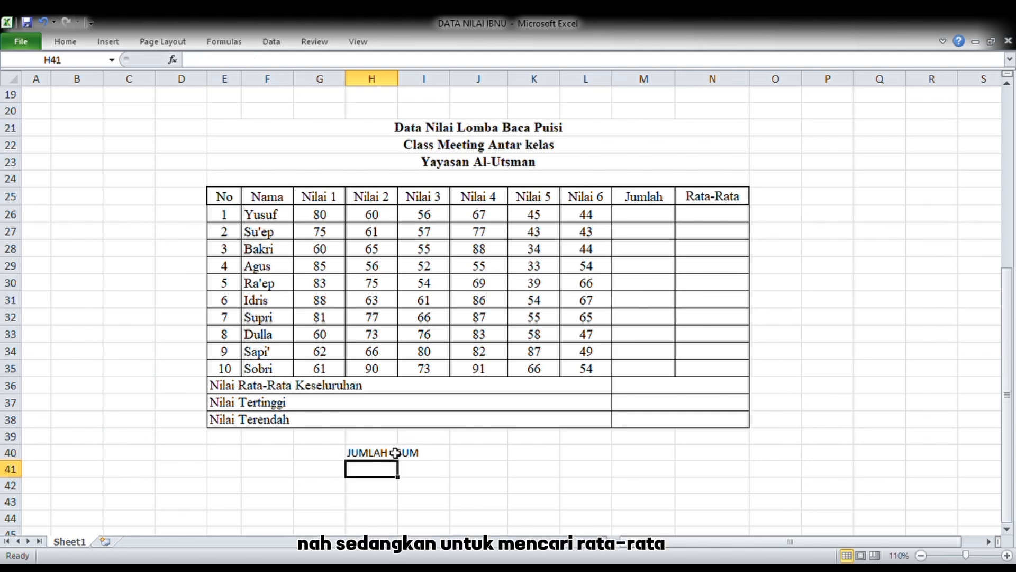
Enter the formula note "RATA-RATA =AVERAGE" in cell H41
text(RATA)
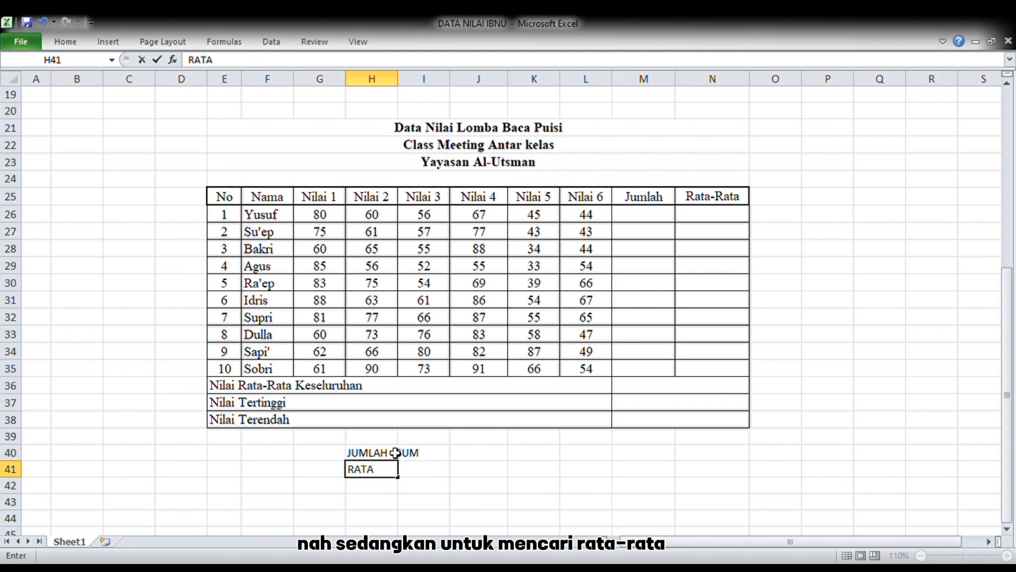
text(-TA)
key(BackSpace)
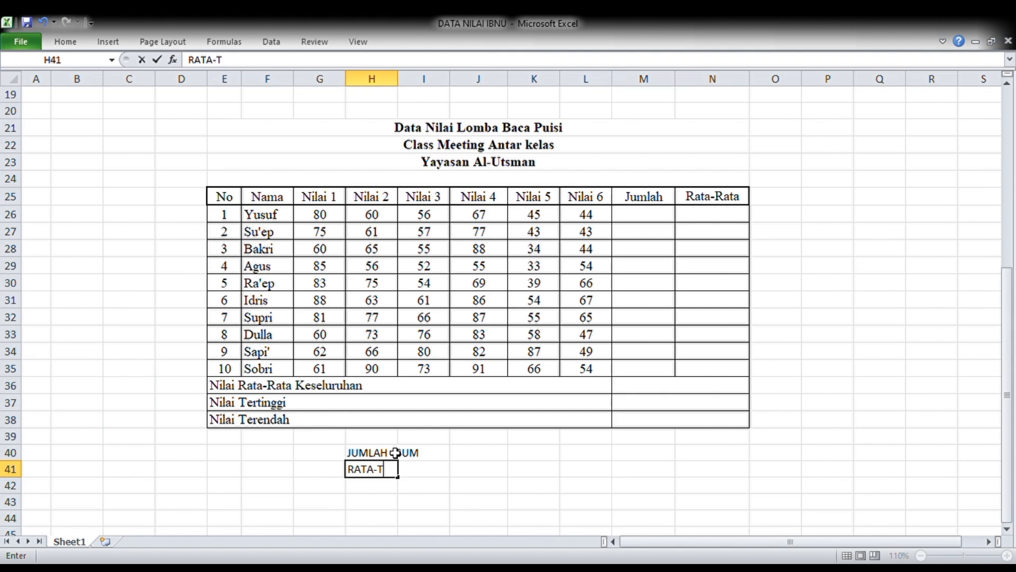
key(BackSpace)
text(RATA =)
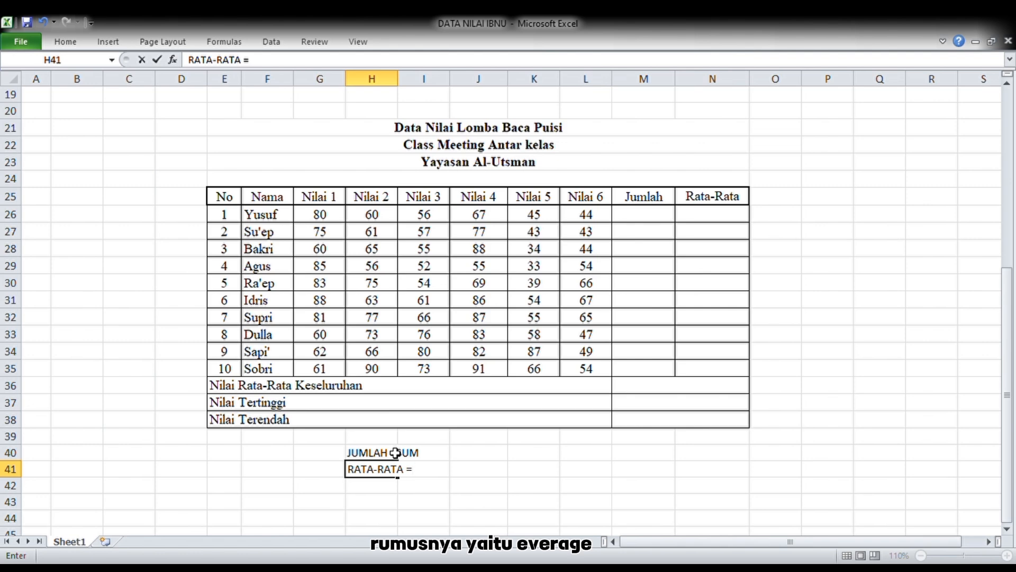
text(AVER)
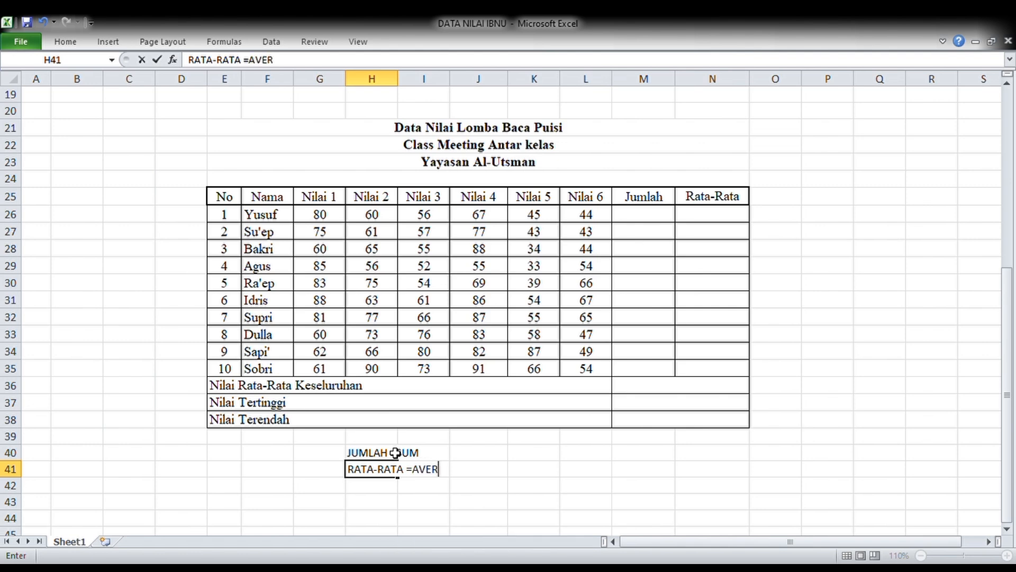
text(AGE)
key(Return)
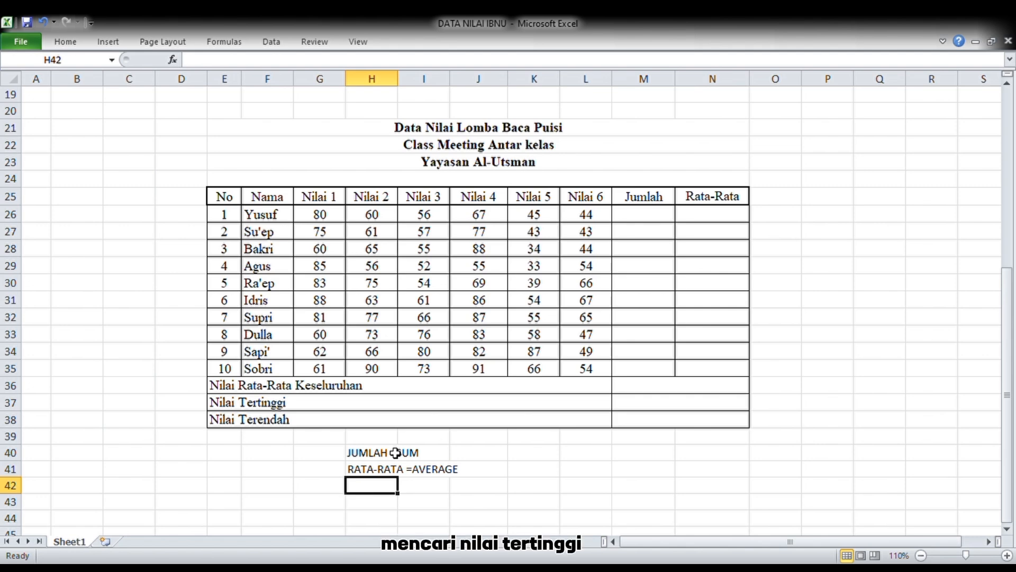
Enter the formula note "NILAI TERTINGGI =MAX" in cell H42
text(NILAI)
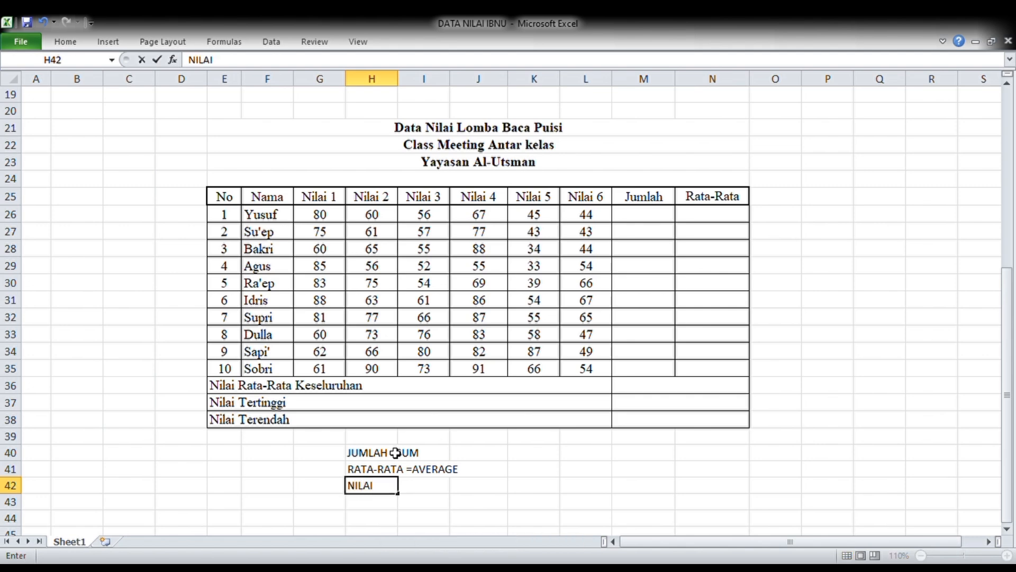
text( TERTINGGI)
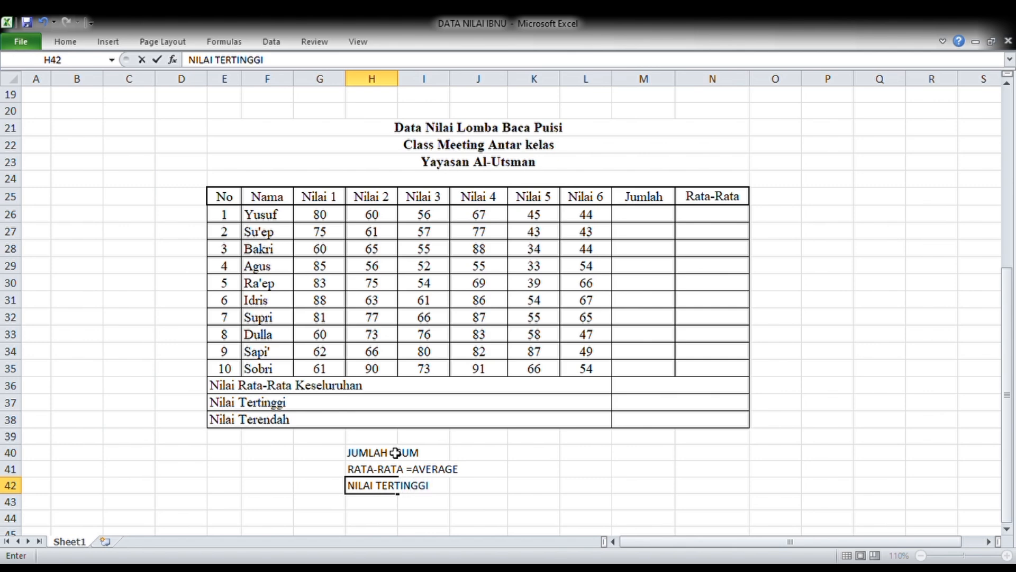
text( =MAX)
key(Return)
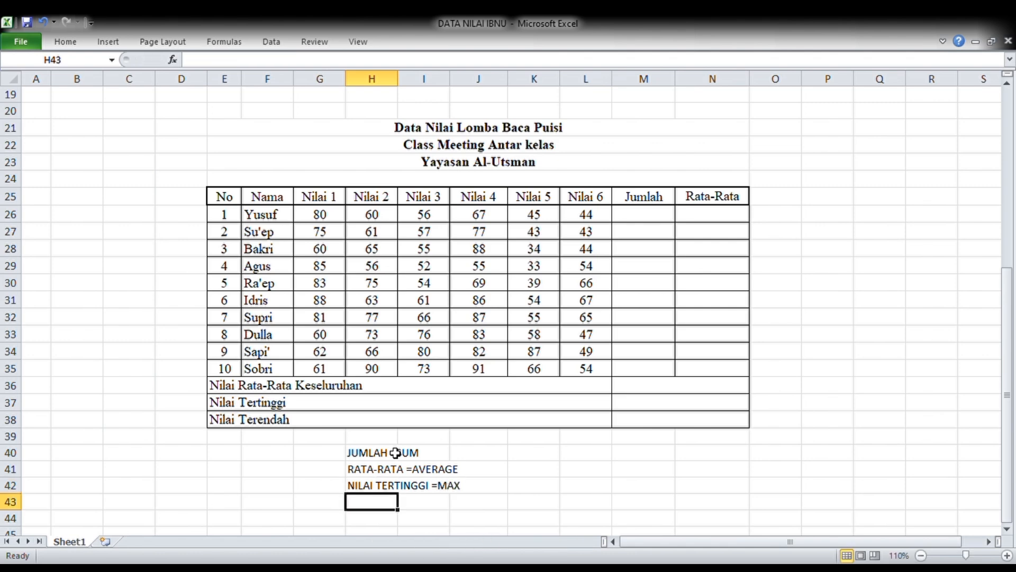
Enter the formula note "NILAI TERENDAH =MIN" in cell H43
text(NILAI )
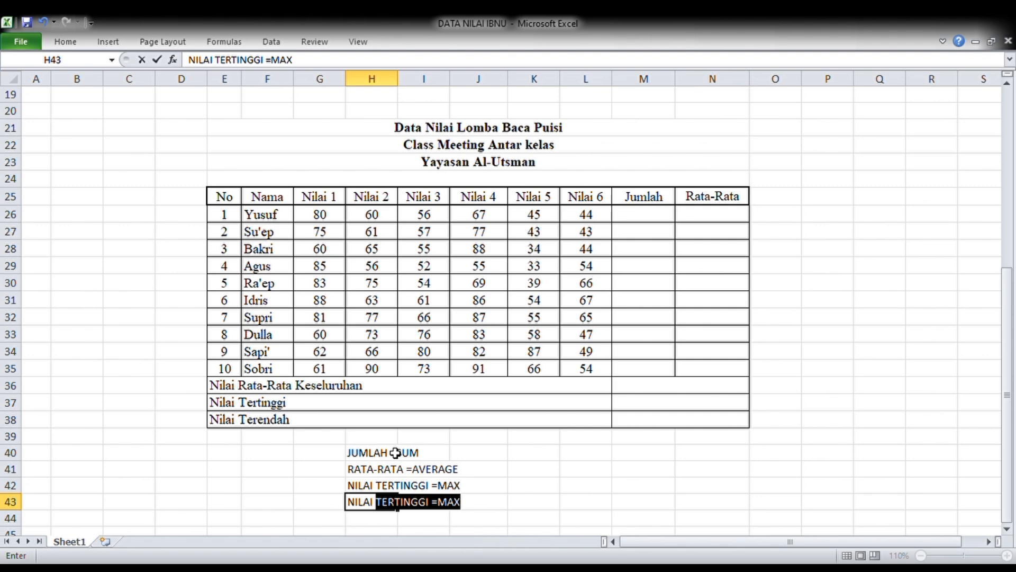
text(TEREN)
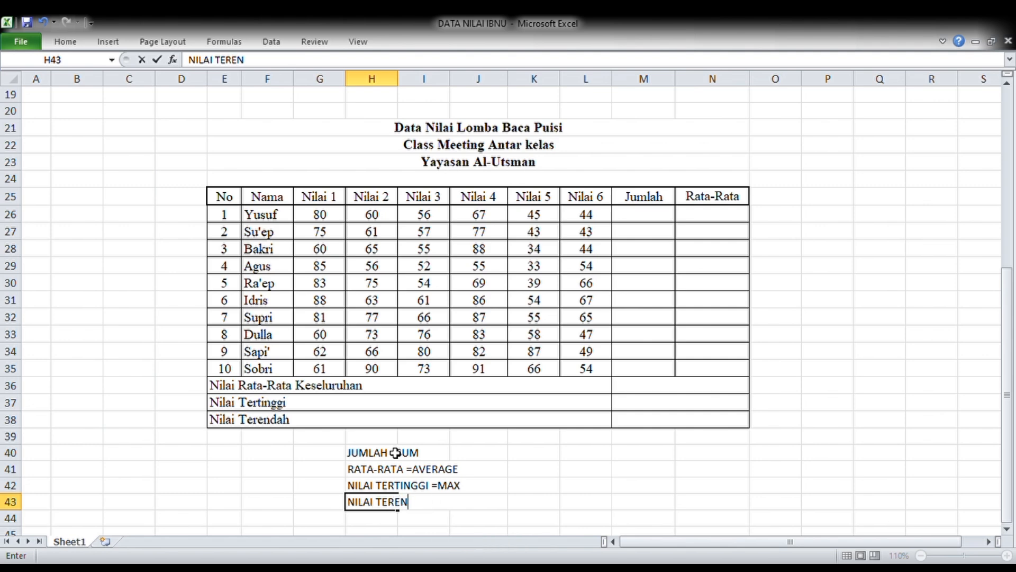
text(DAH )
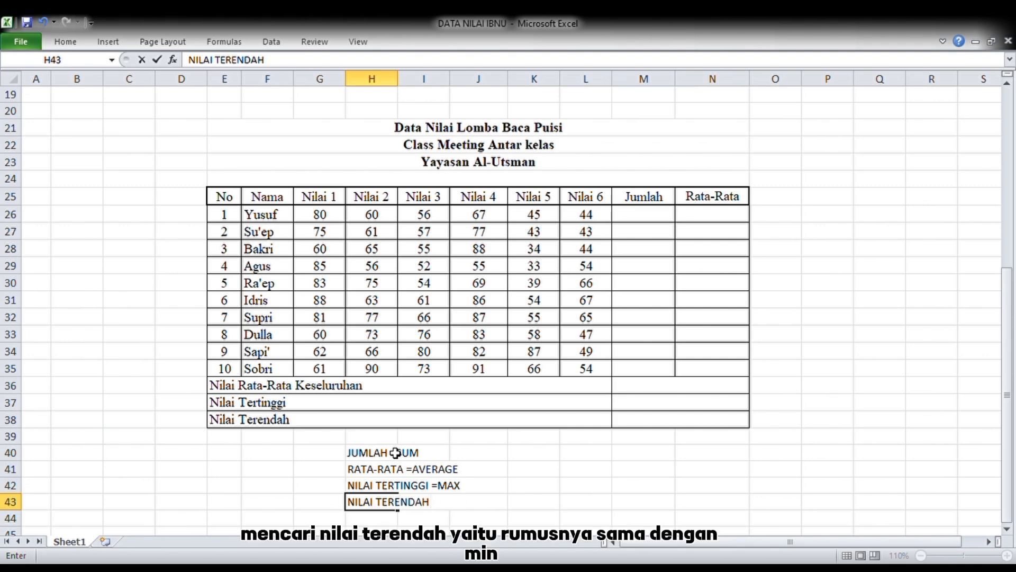
text(=MIN)
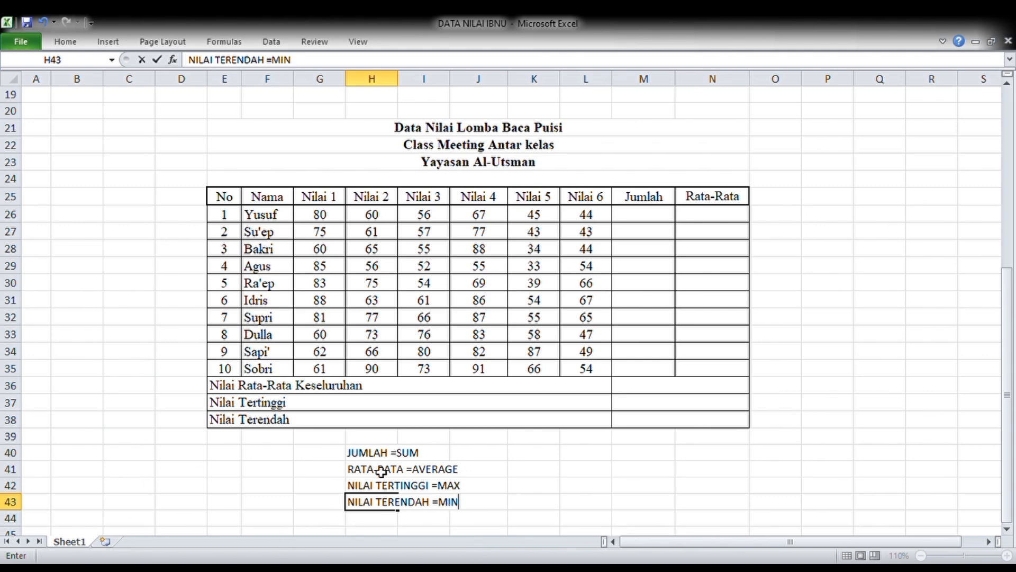
drag(339, 456, 491, 520)
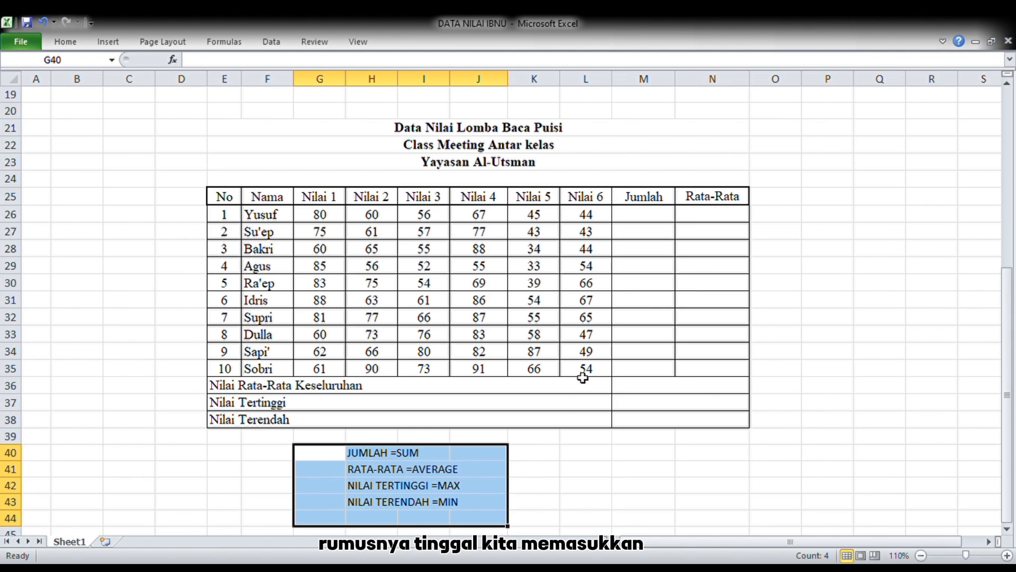
Examine the empty Jumlah and Rata-Rata cells and the summary rows beneath them, starting from M26
click(640, 224)
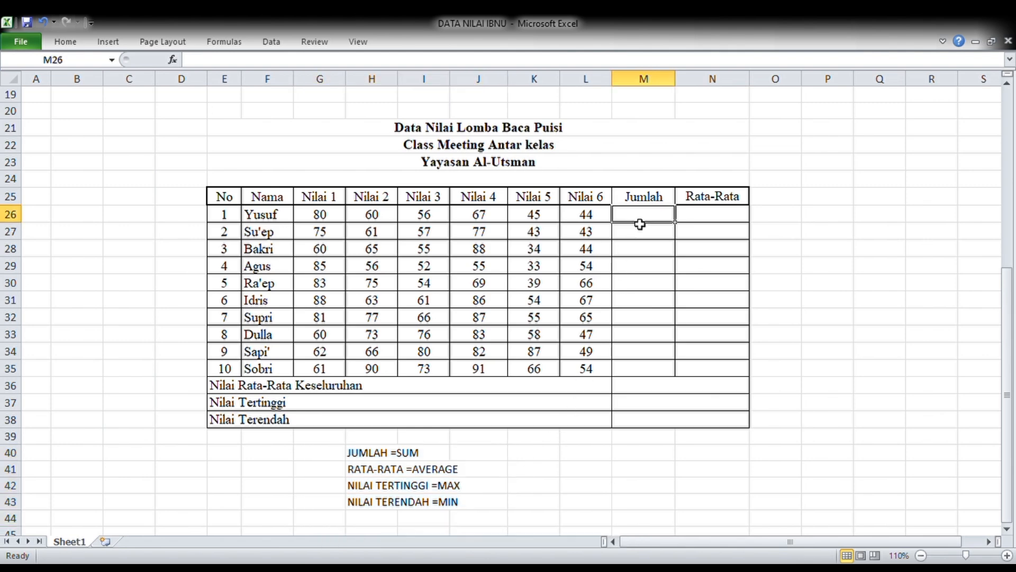
drag(640, 224, 653, 408)
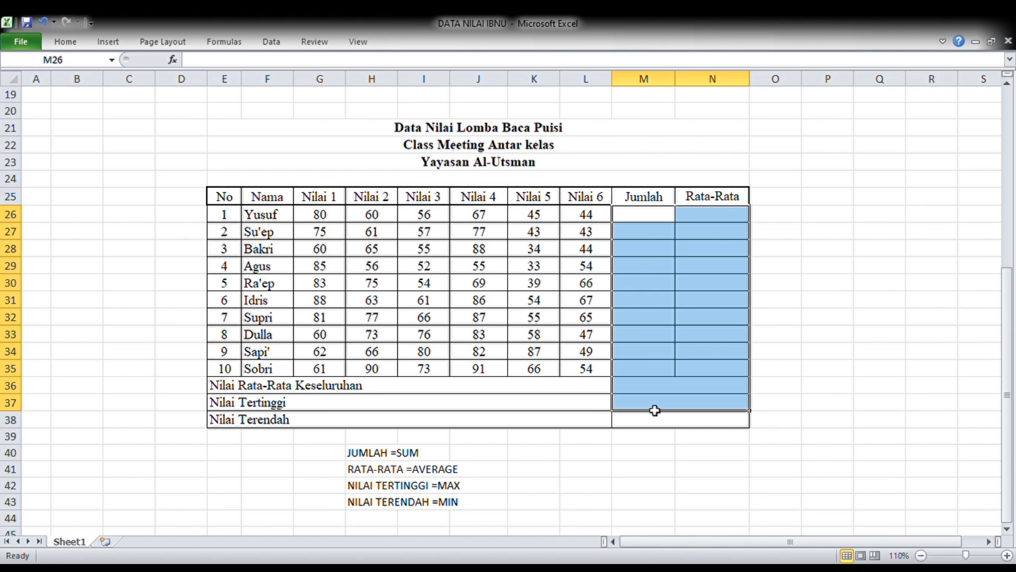
click(611, 443)
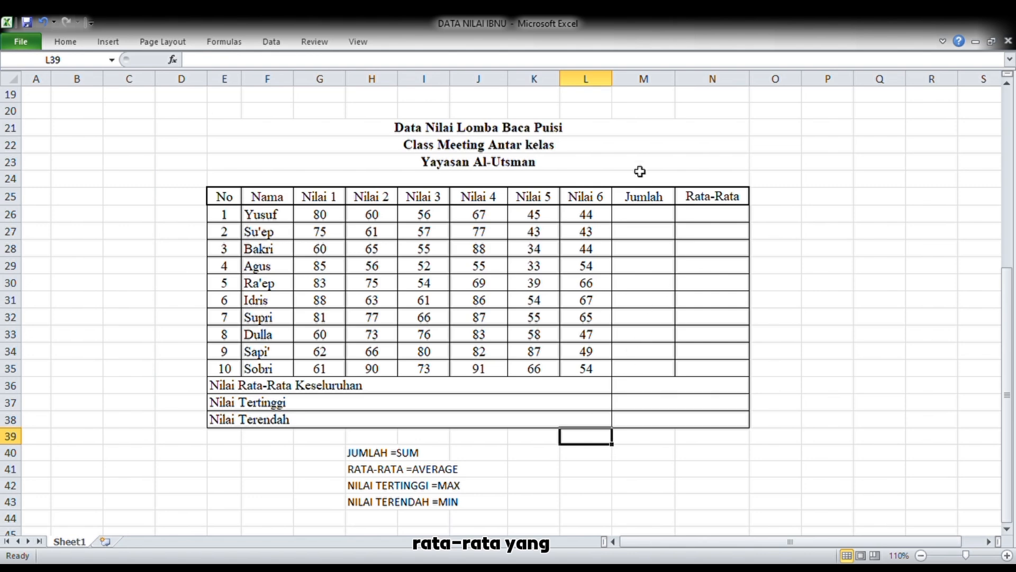
drag(643, 218, 716, 347)
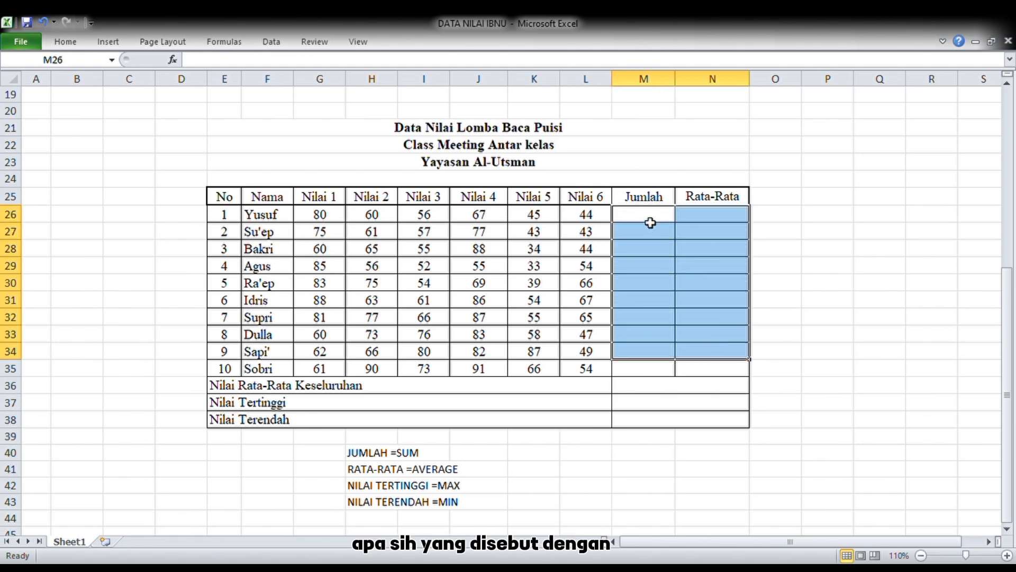
drag(650, 220, 707, 375)
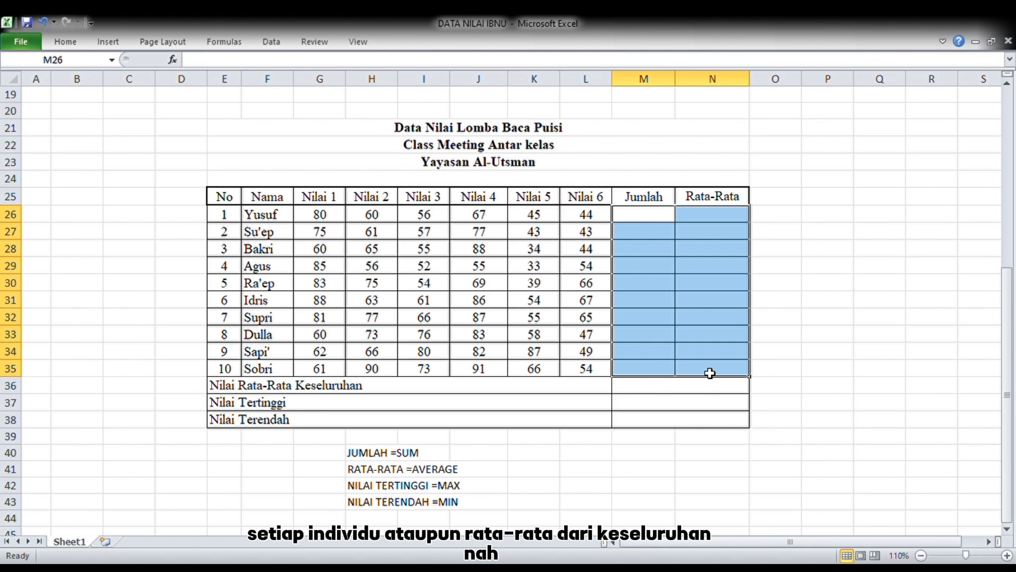
click(648, 221)
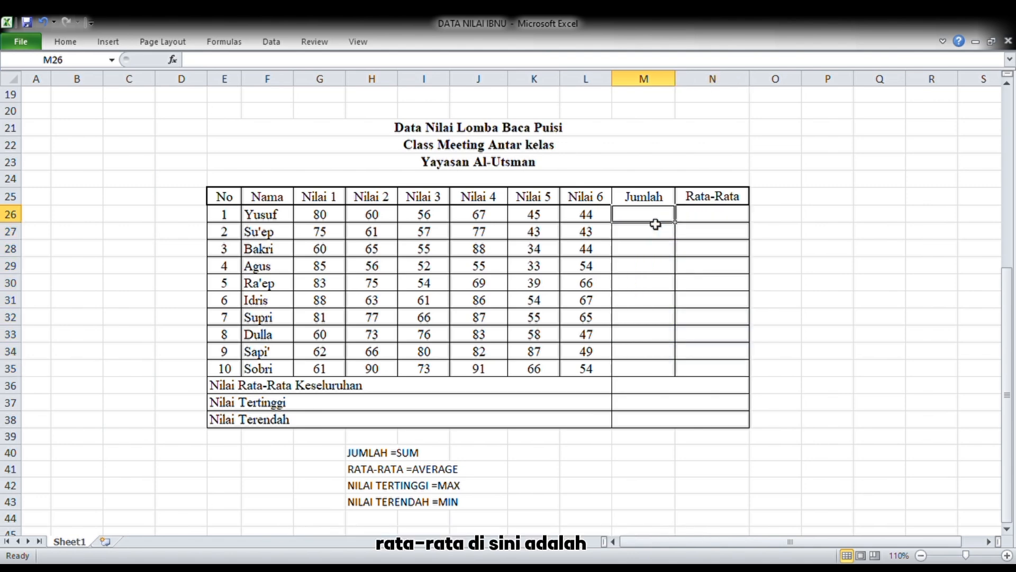
drag(655, 224, 717, 342)
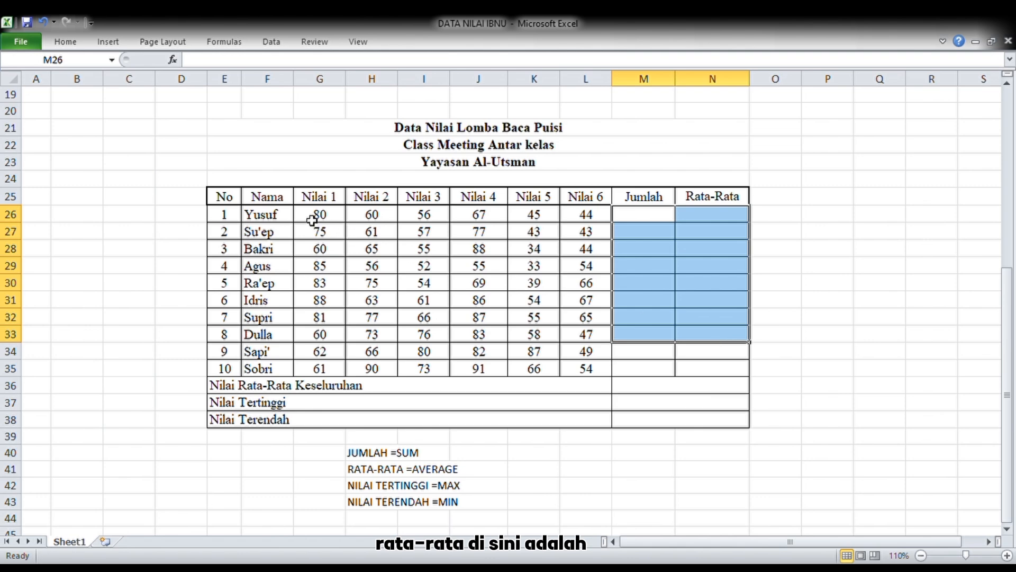
Examine the first participant's six scores in G26:L26 as the data behind the total and average
drag(290, 215, 618, 218)
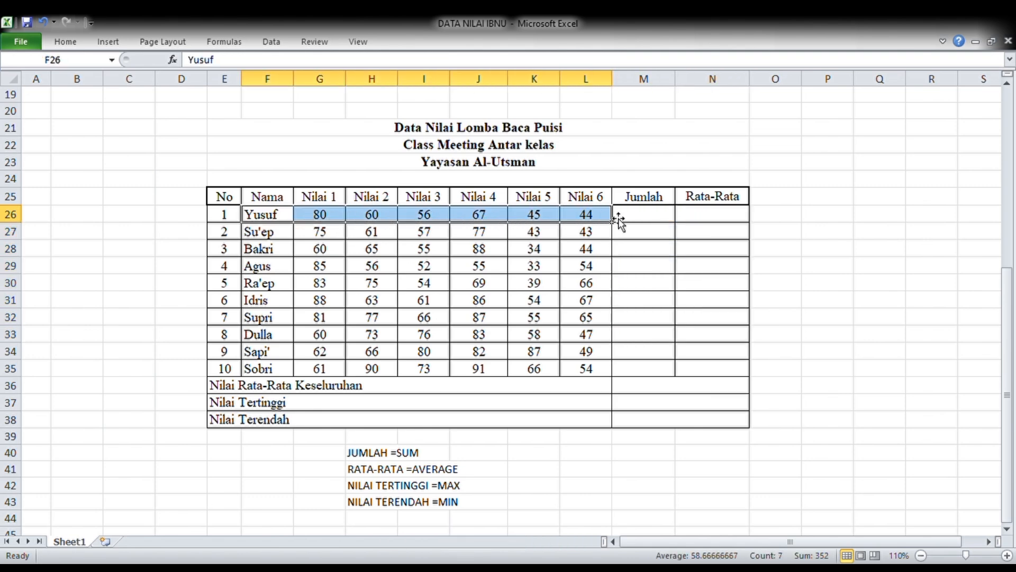
click(331, 216)
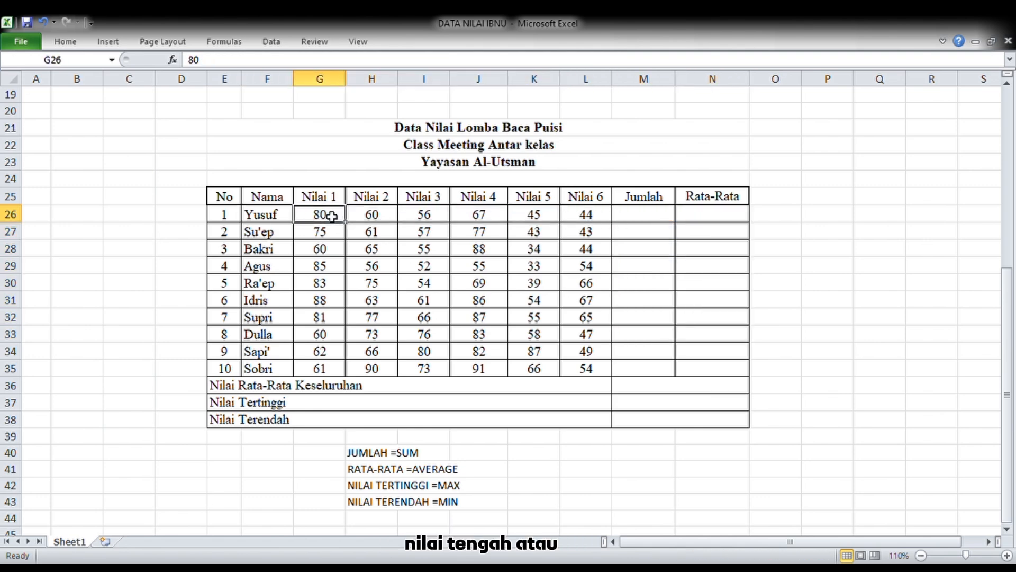
drag(330, 216, 588, 221)
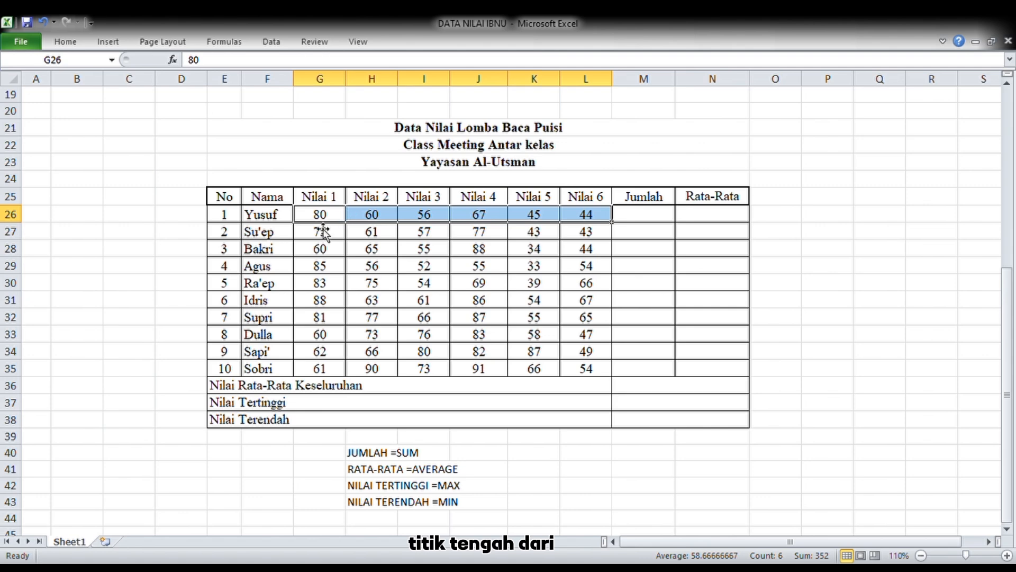
drag(337, 214, 603, 222)
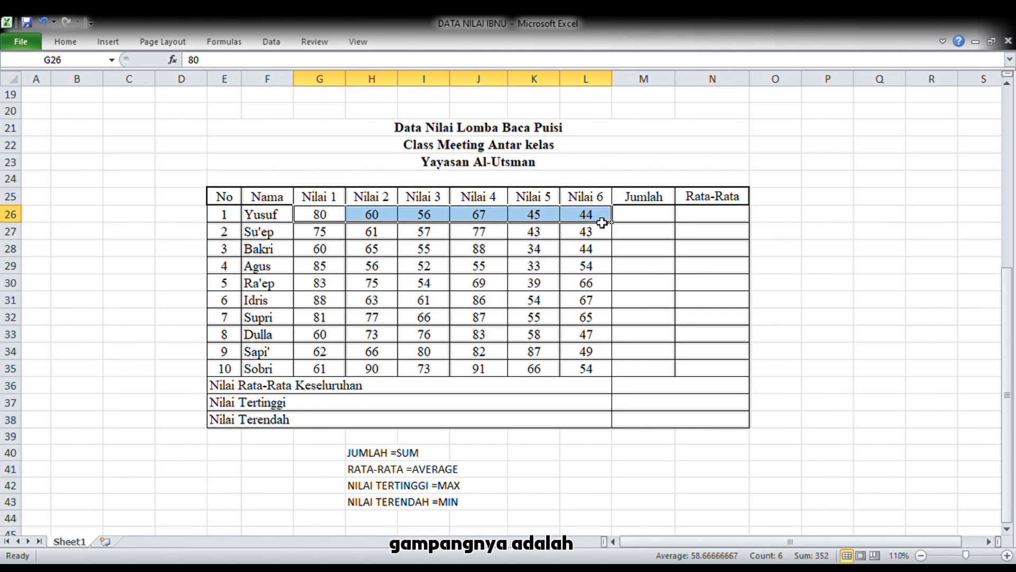
mouse_move(341, 223)
mouse_down()
mouse_move(605, 227)
mouse_move(324, 226)
mouse_move(555, 212)
mouse_move(608, 219)
mouse_move(332, 215)
mouse_up()
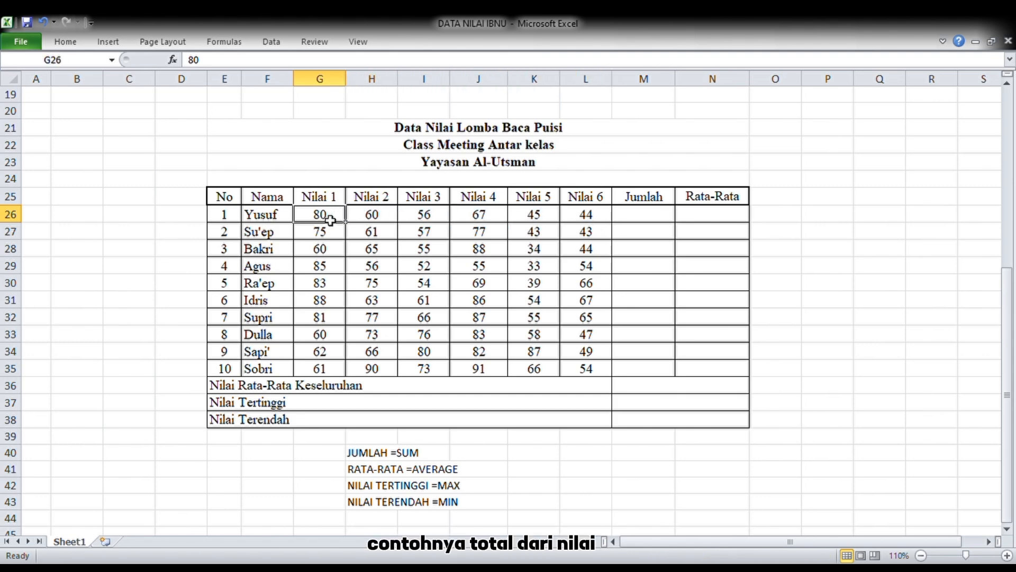
drag(330, 221, 583, 223)
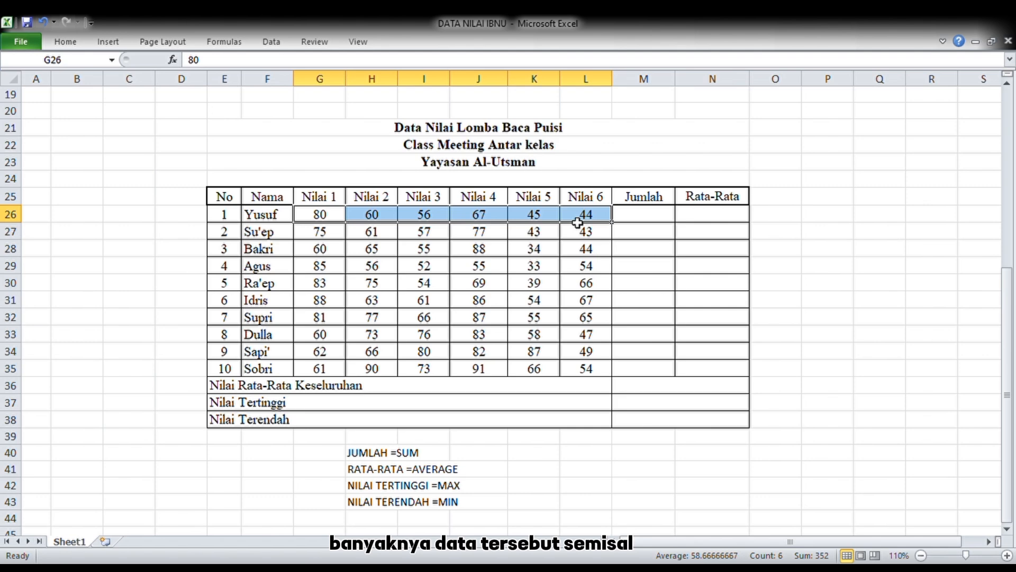
click(330, 222)
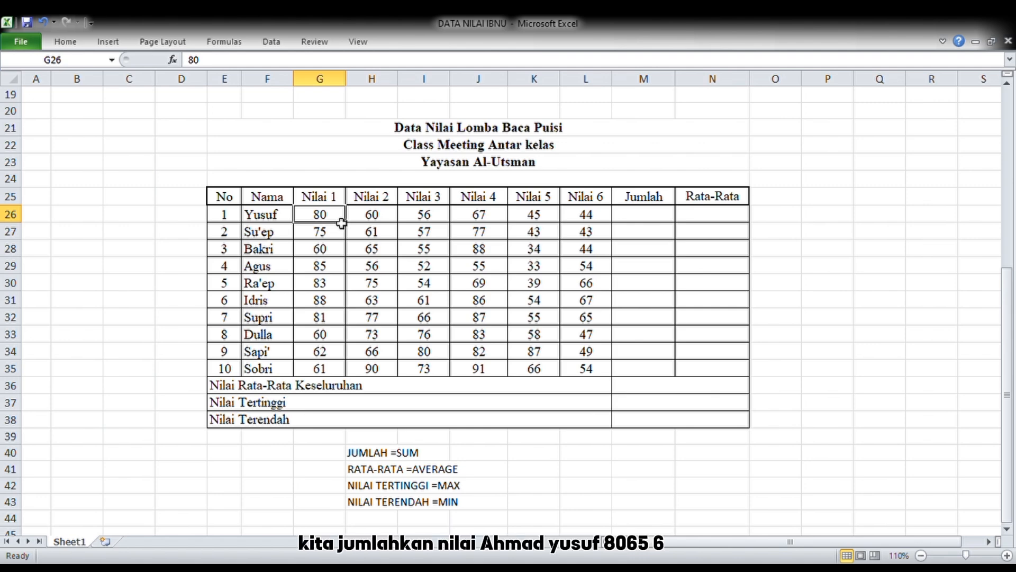
drag(342, 223, 587, 222)
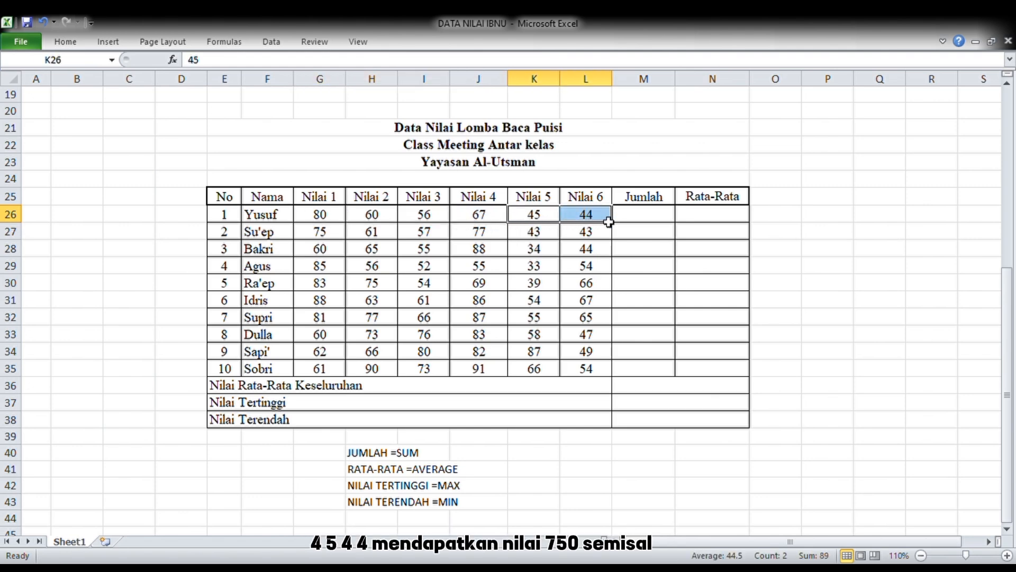
Enter 750 as a sample total in the first participant's Jumlah cell, M26, and review the six scores in G26:L26
click(643, 222)
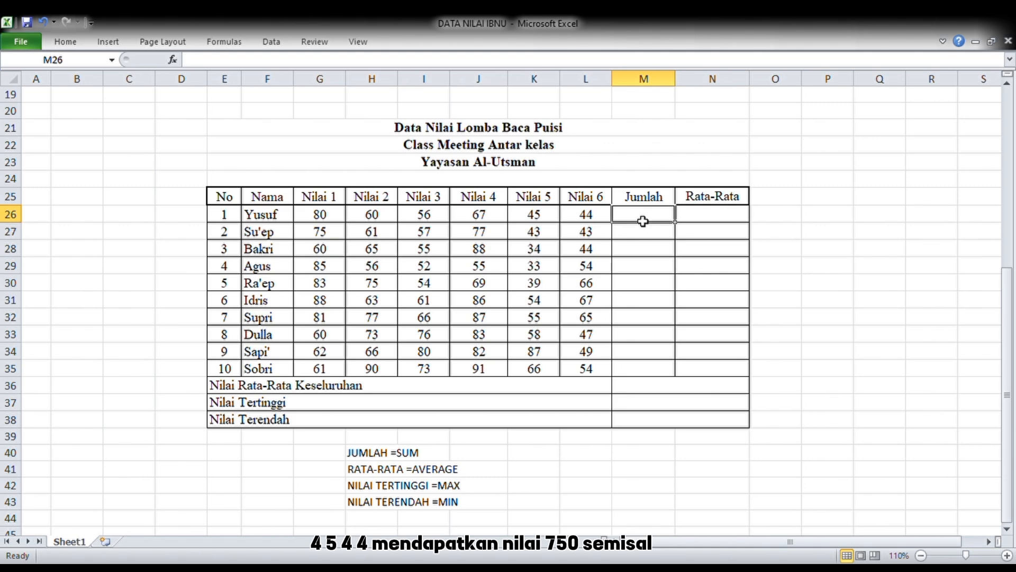
text(750)
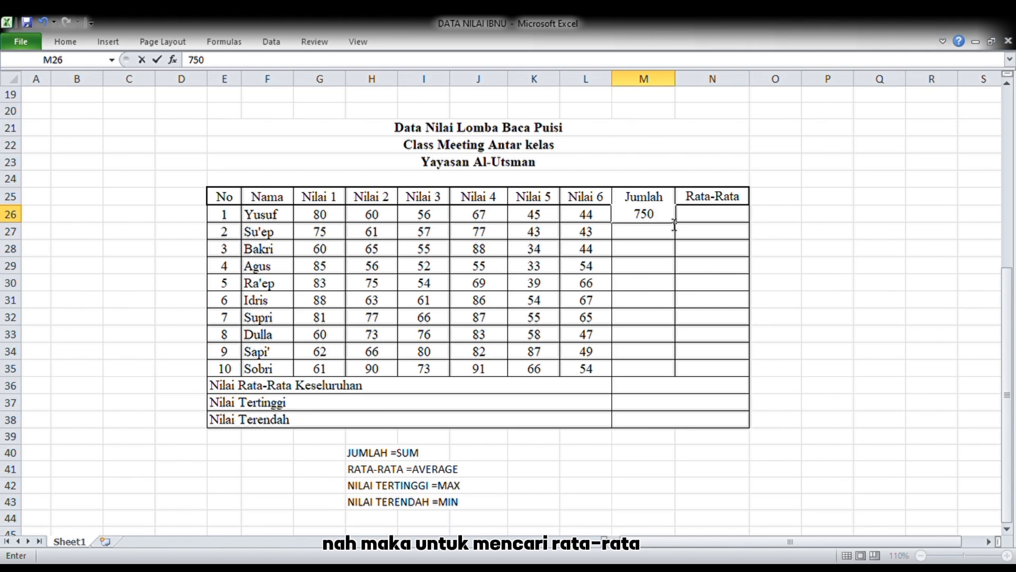
drag(659, 215, 634, 221)
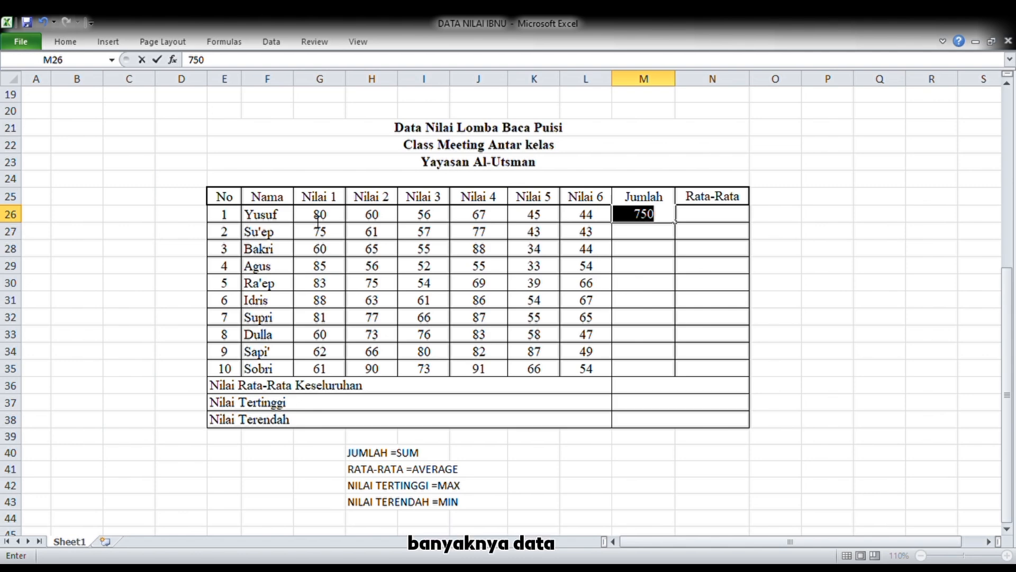
key(Escape)
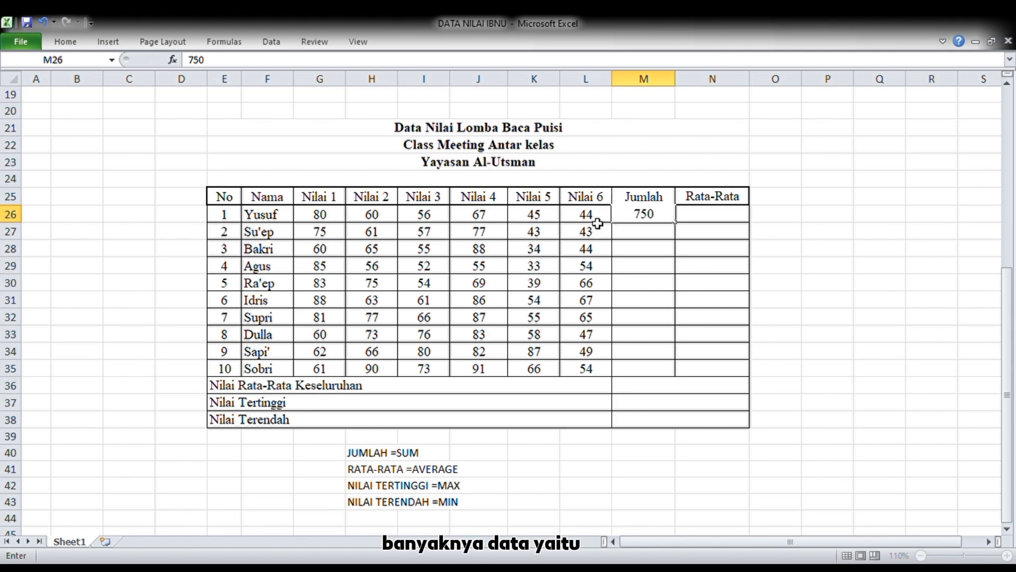
click(598, 222)
drag(599, 222, 332, 217)
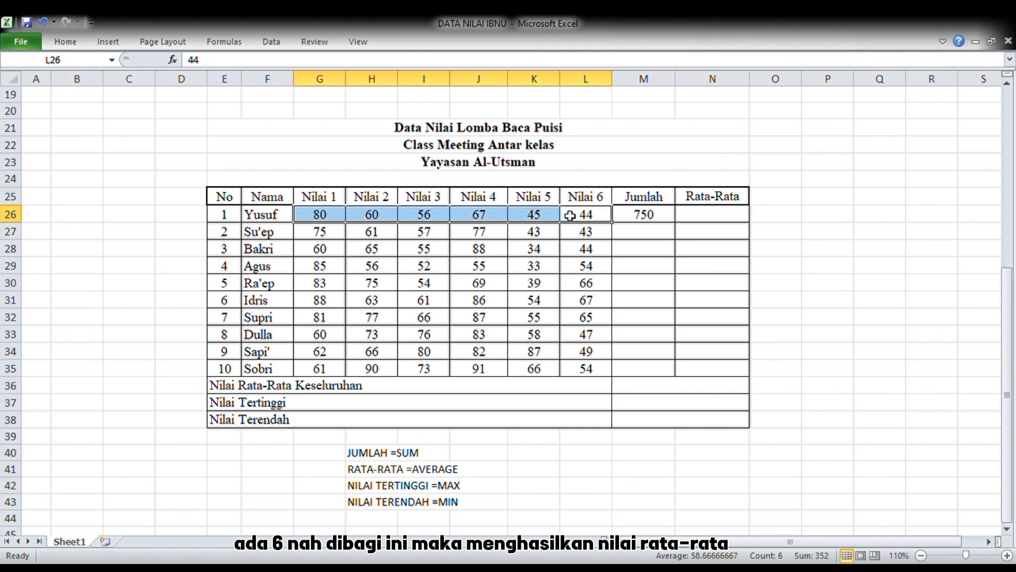
Enter 66 as a sample average in the first participant's Rata-Rata cell, N26
double_click(717, 211)
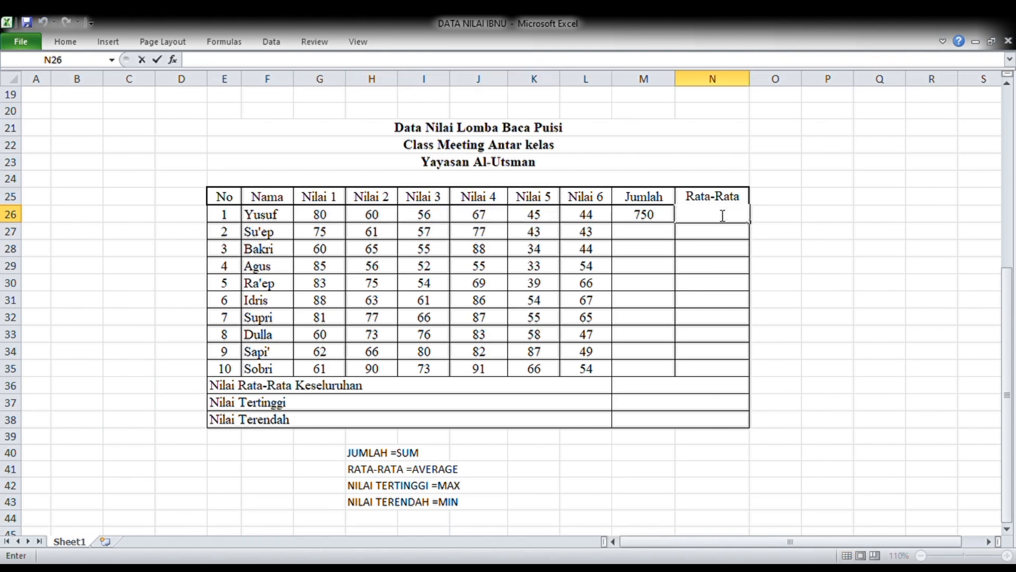
click(661, 218)
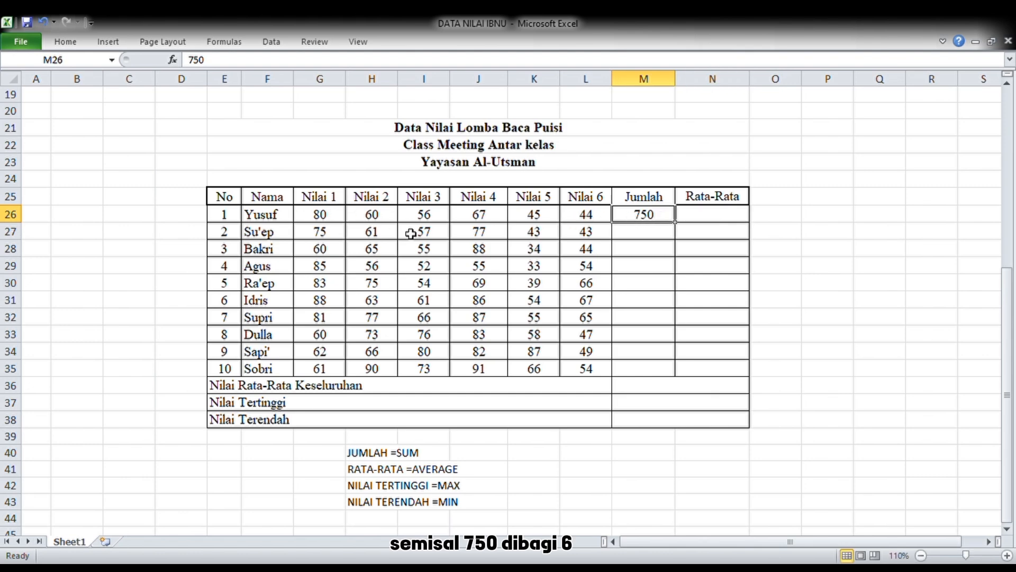
click(717, 221)
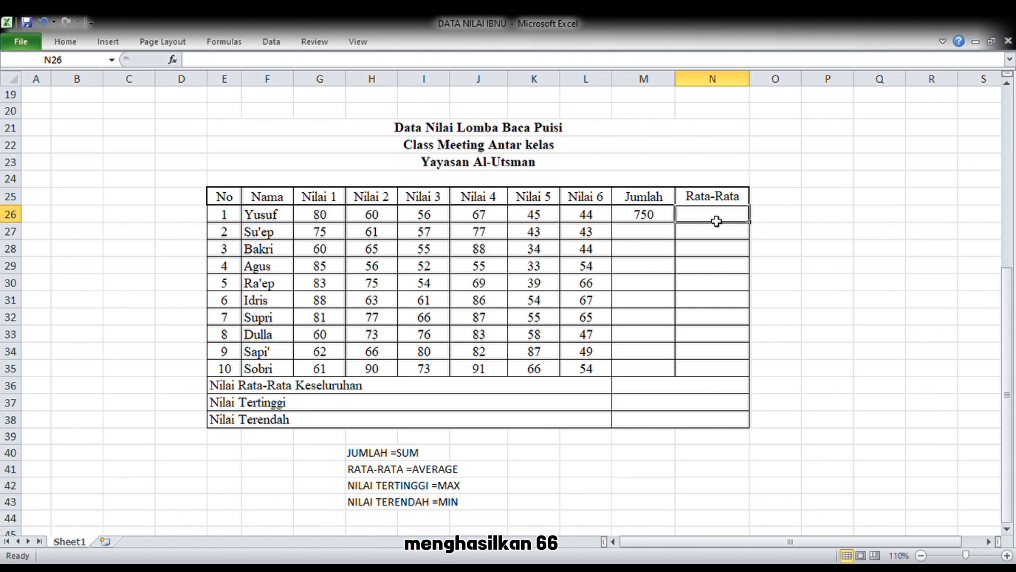
text(66)
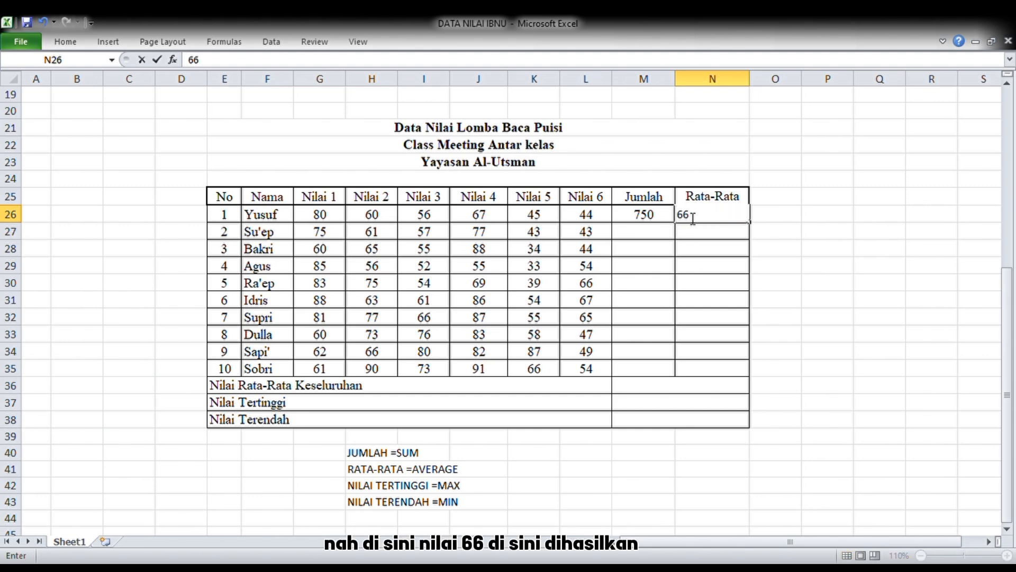
drag(706, 224, 686, 225)
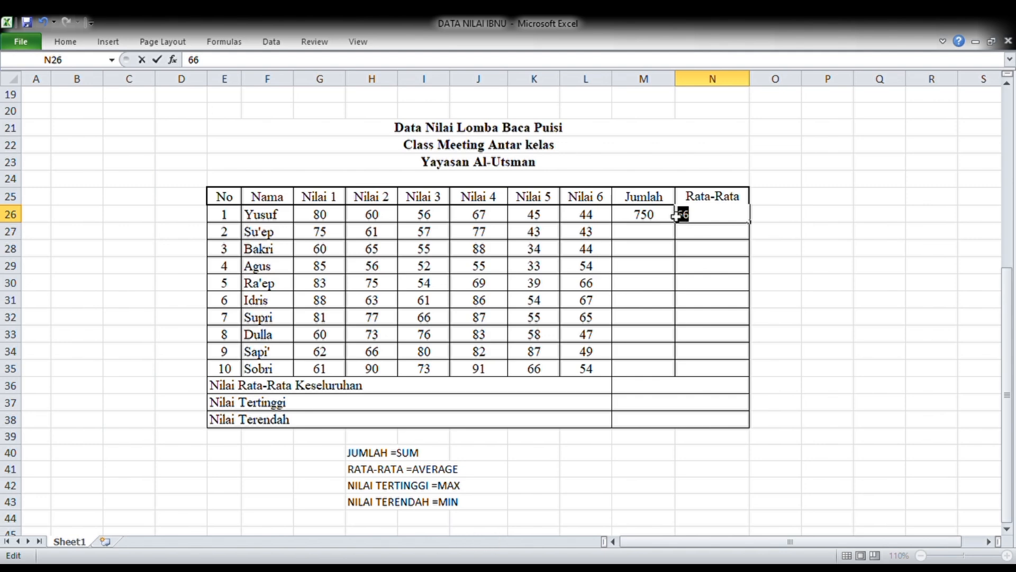
click(659, 216)
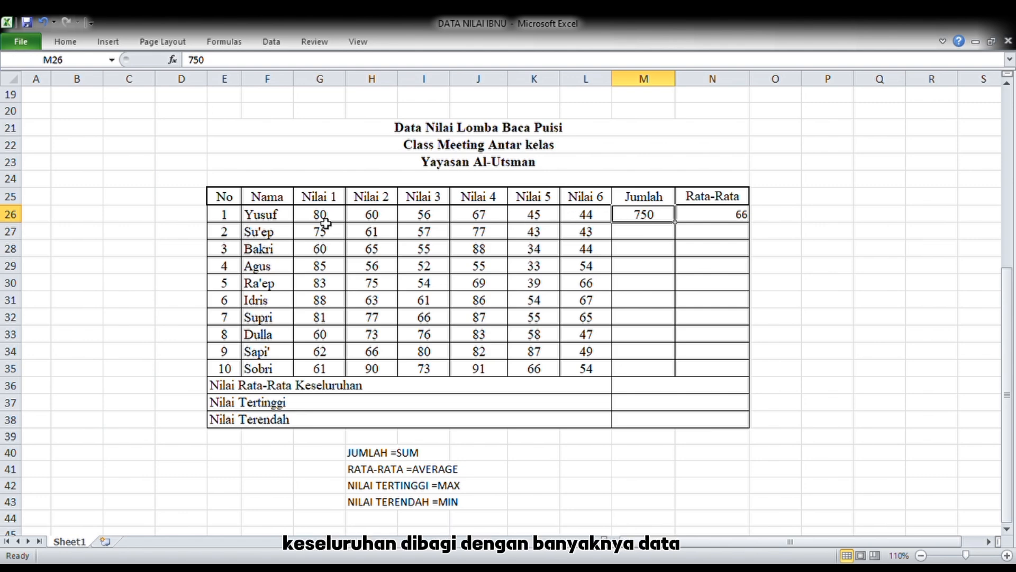
drag(326, 223, 701, 227)
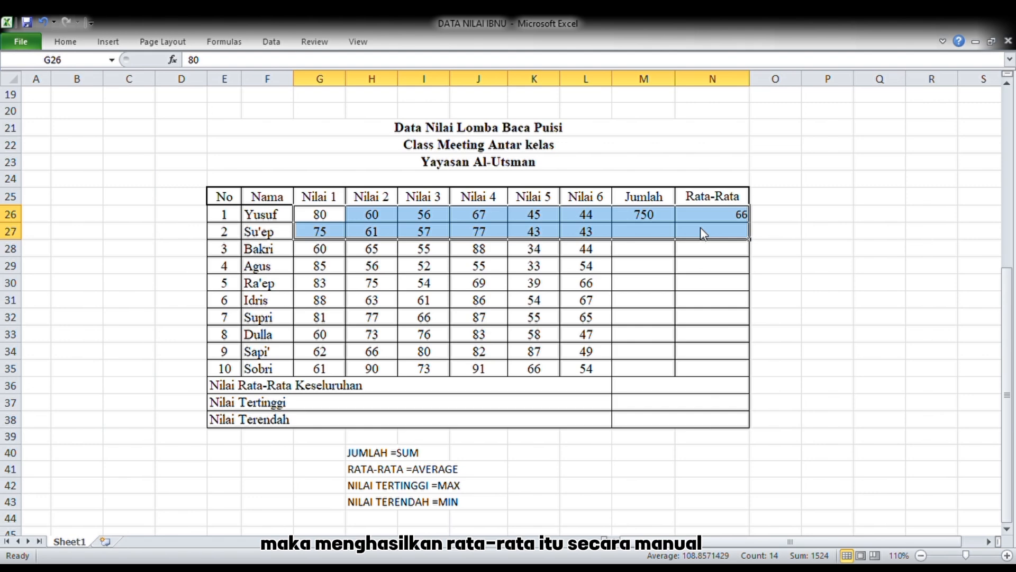
click(828, 232)
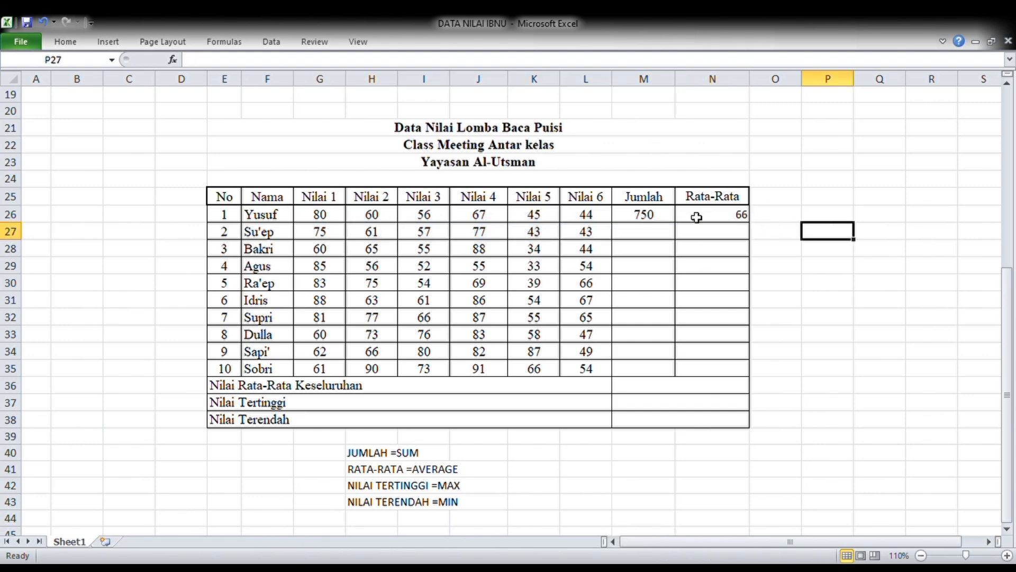
Clear the sample total and average from cells M26 and N26
click(668, 218)
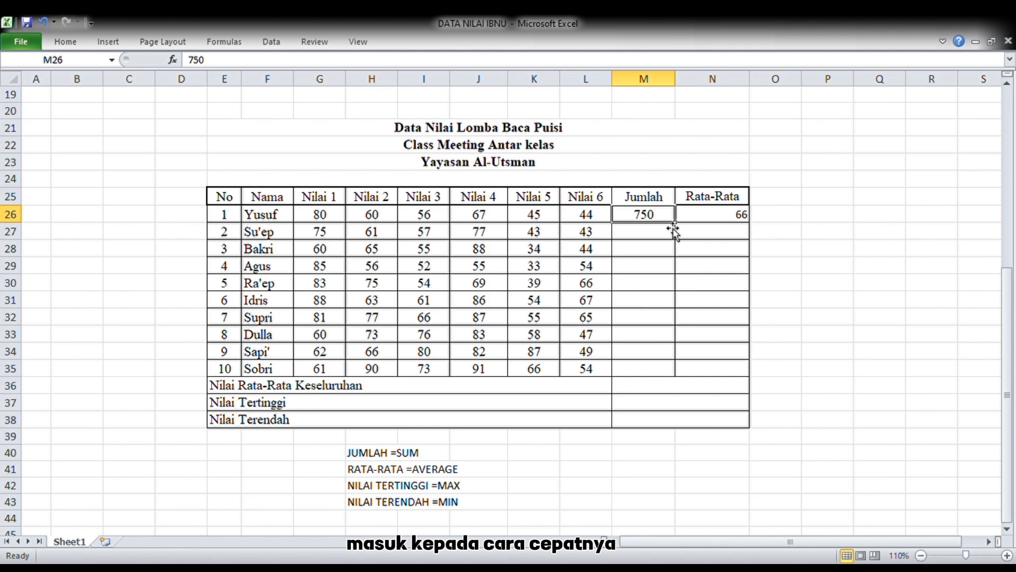
key(BackSpace)
click(703, 220)
key(BackSpace)
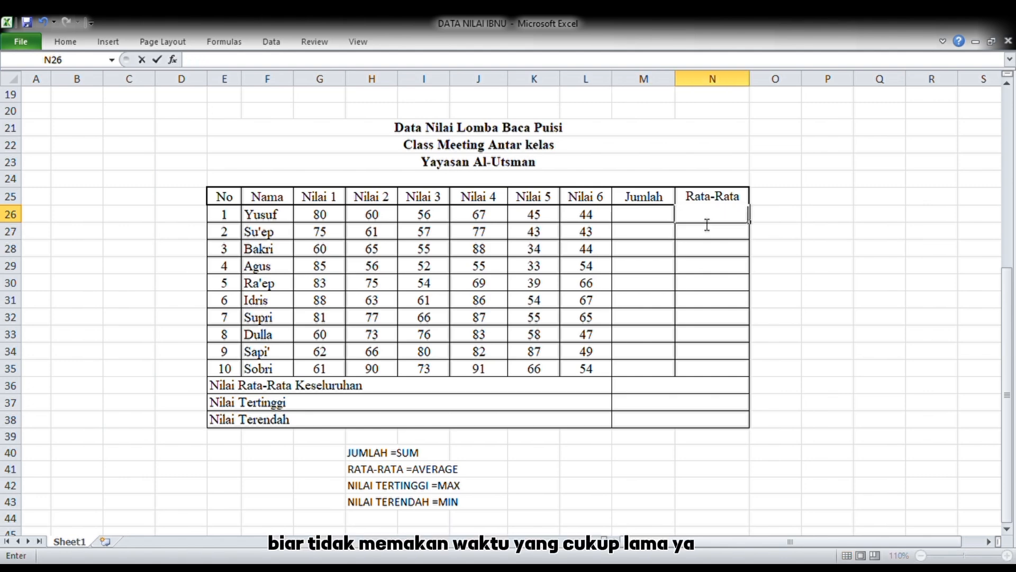
Enter =SUM(G26:L26) in the first participant's Jumlah cell, M26, following the SUM note below the table
click(649, 221)
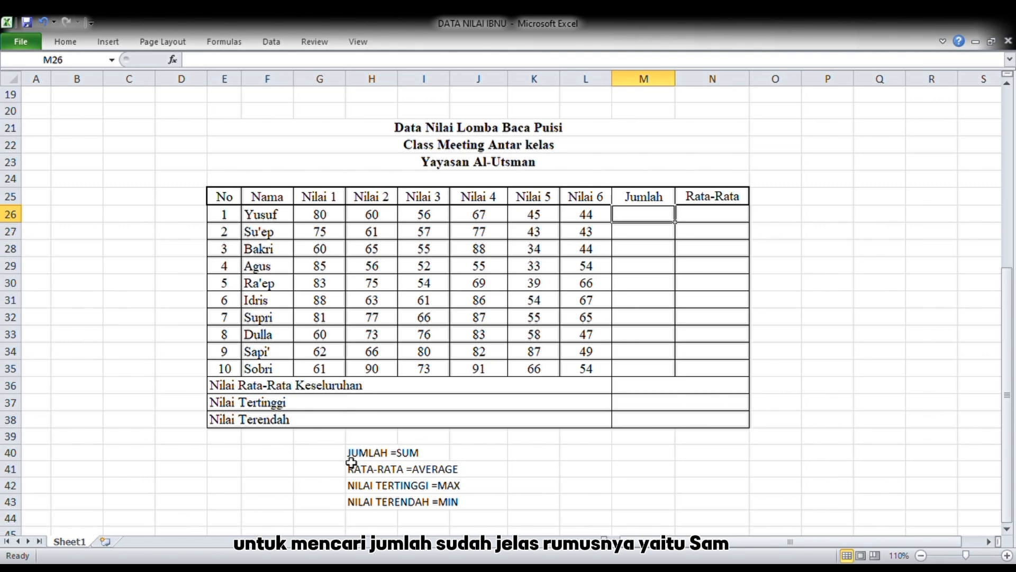
drag(371, 453, 447, 468)
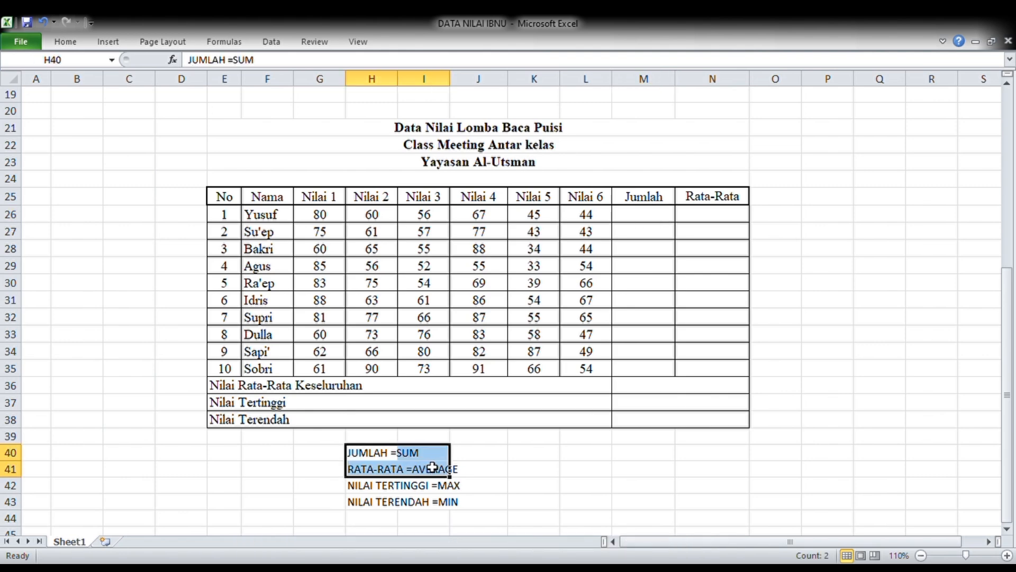
click(511, 457)
click(657, 221)
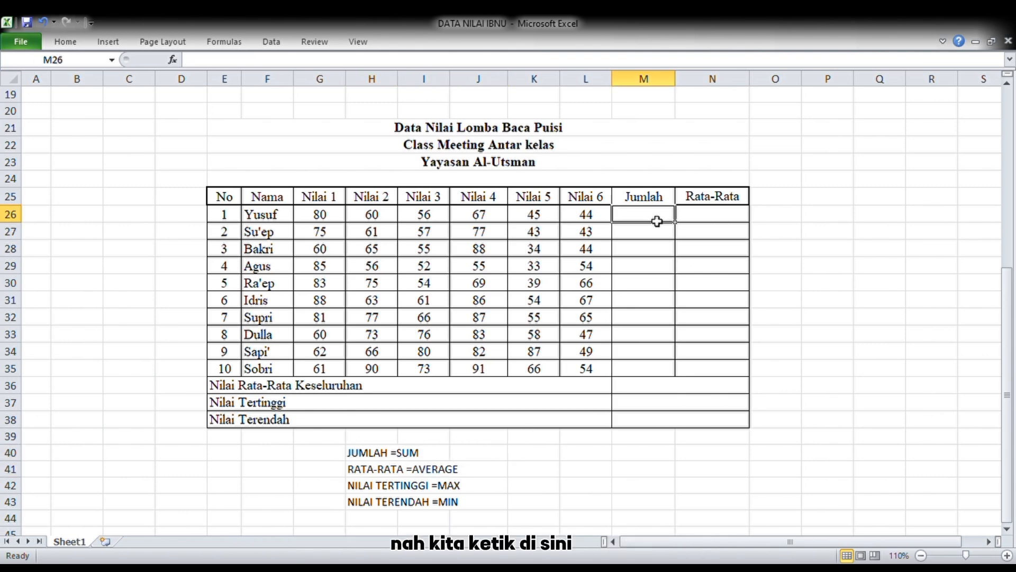
text(=)
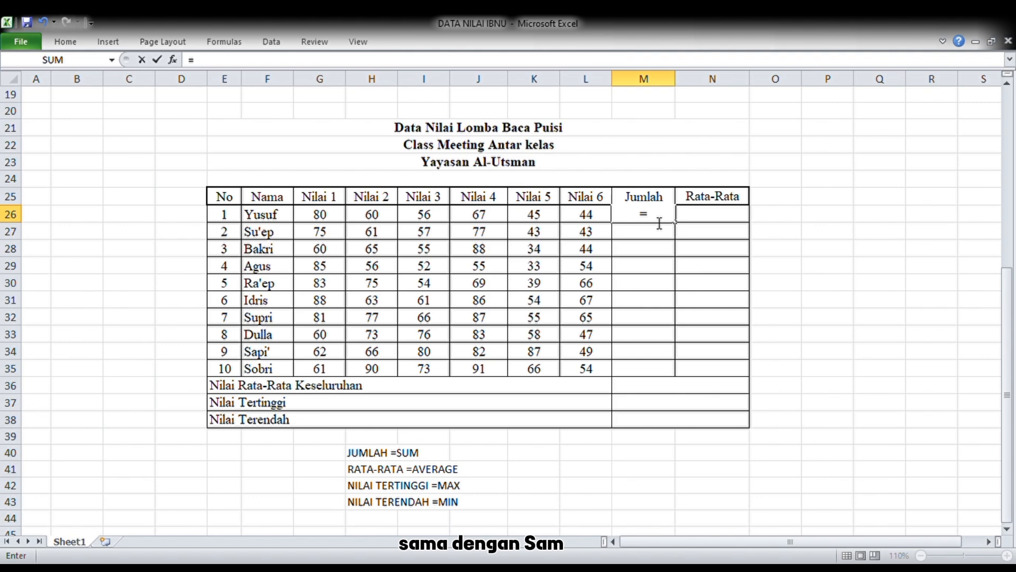
text(S)
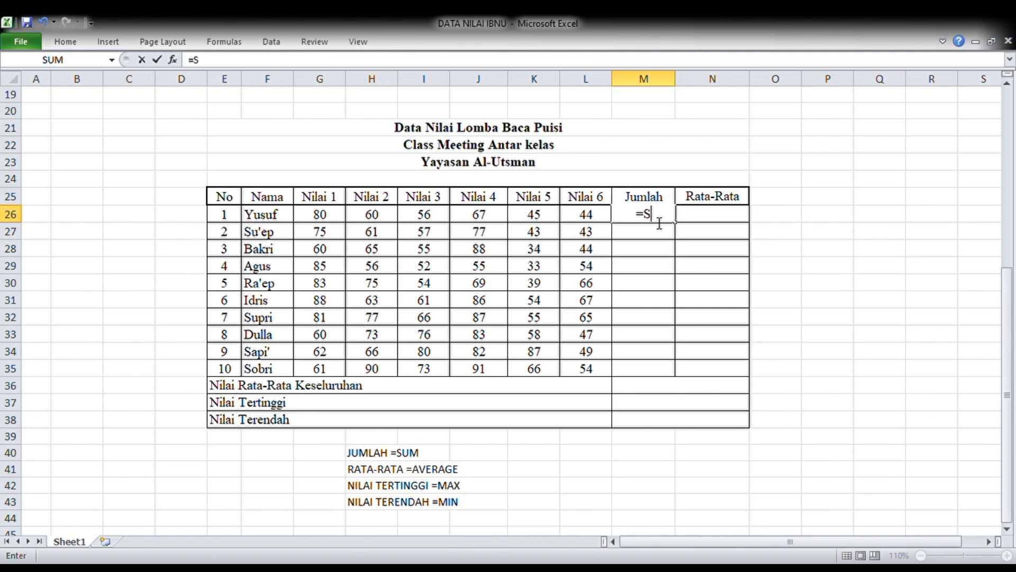
text(UM()
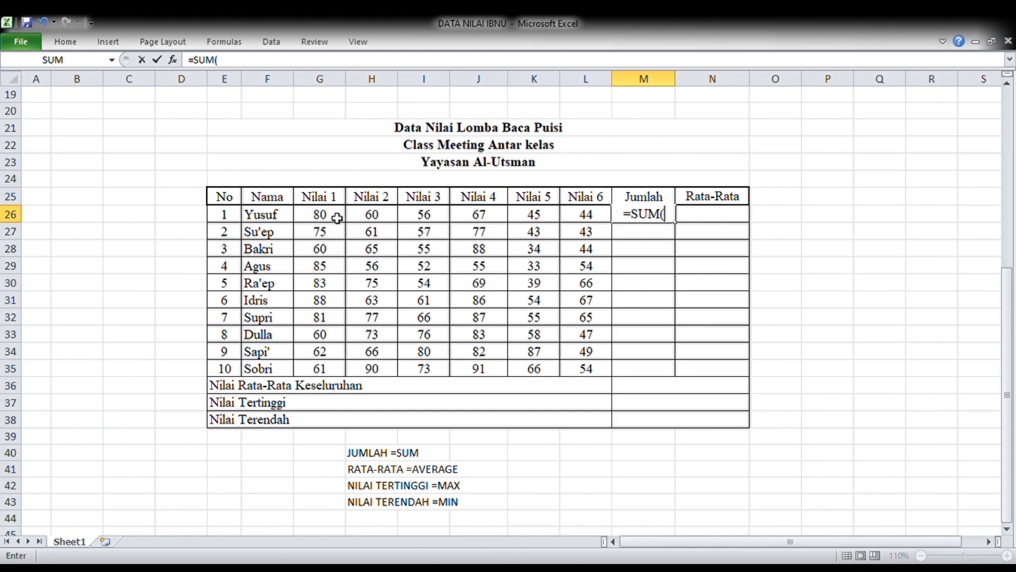
drag(337, 218, 583, 224)
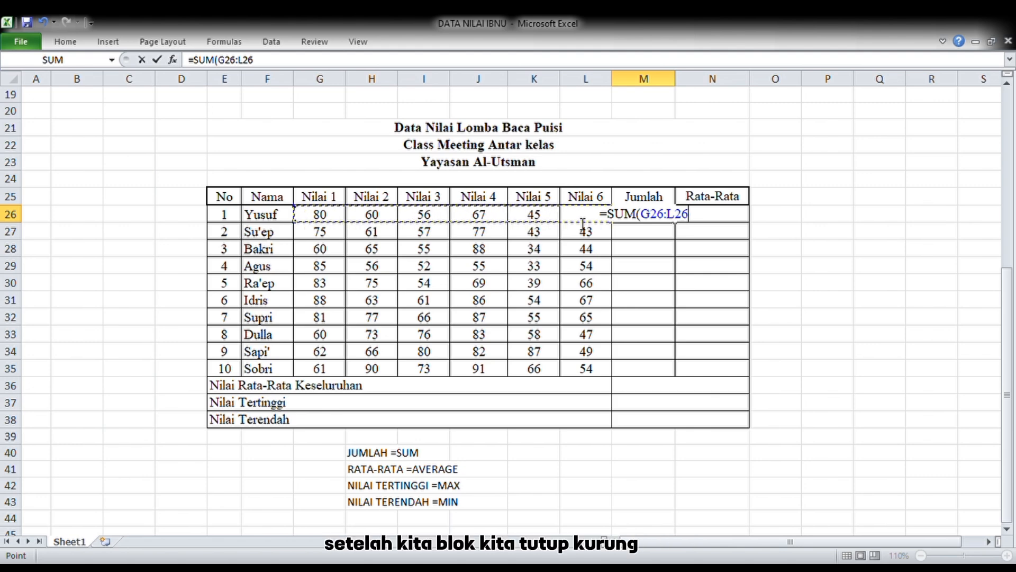
text())
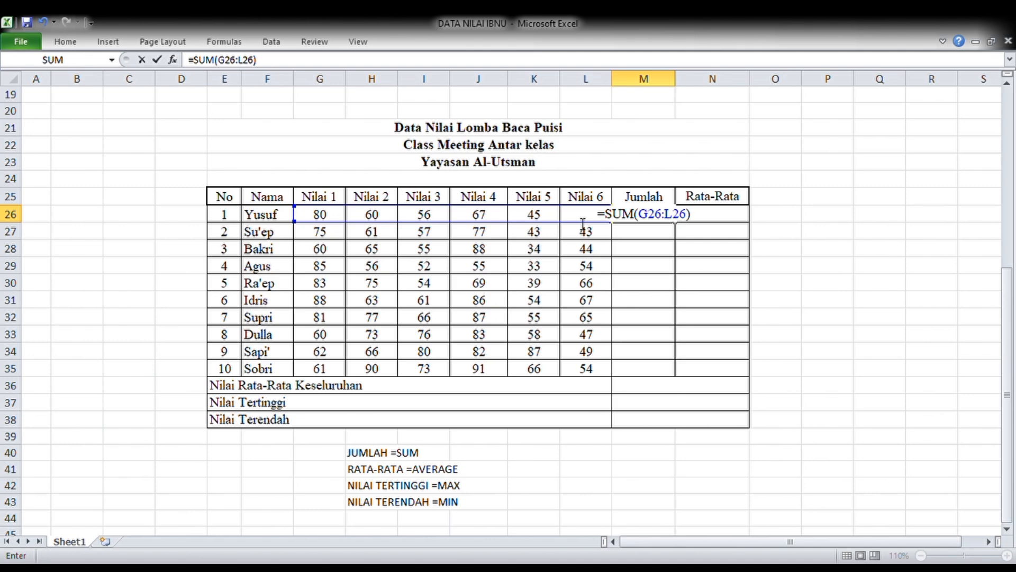
key(Return)
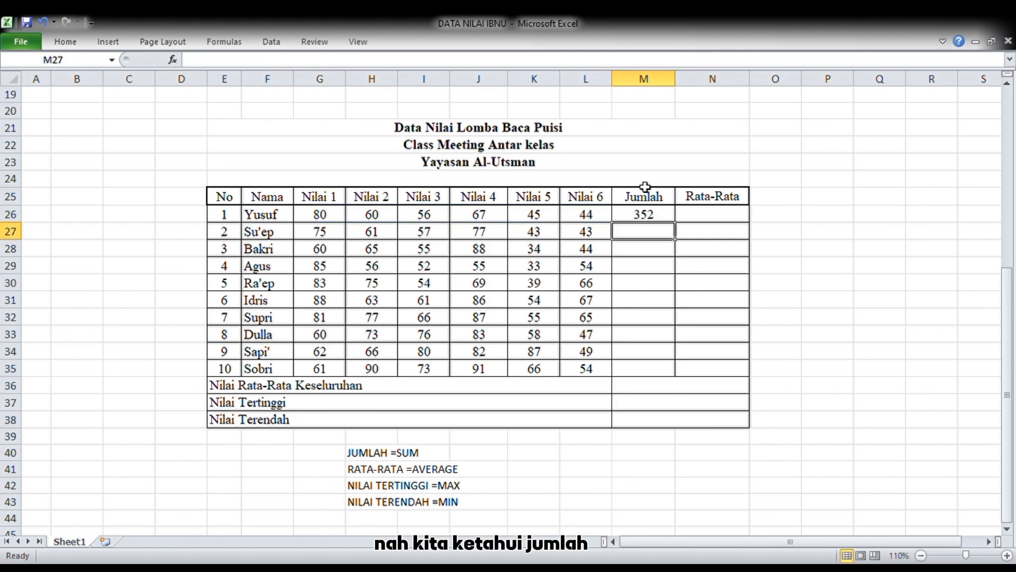
Fill the total formula from M26 down to M35 for all the remaining participants
click(634, 216)
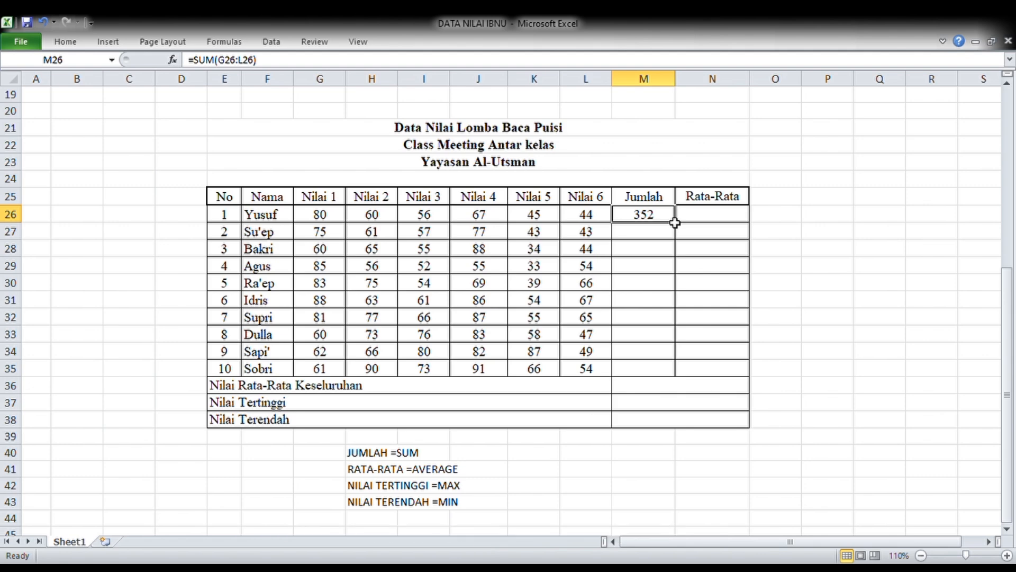
click(639, 236)
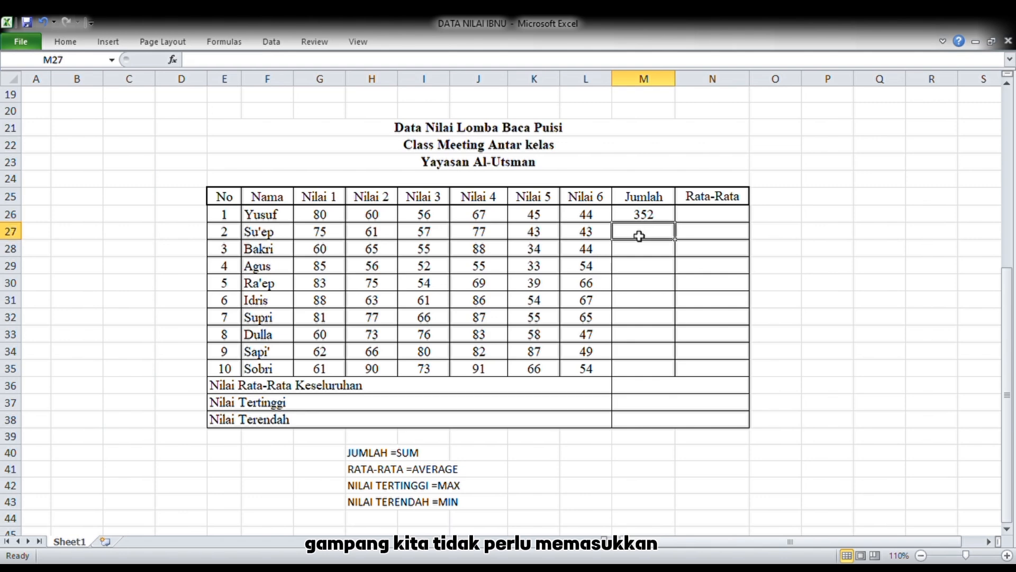
click(646, 265)
click(643, 249)
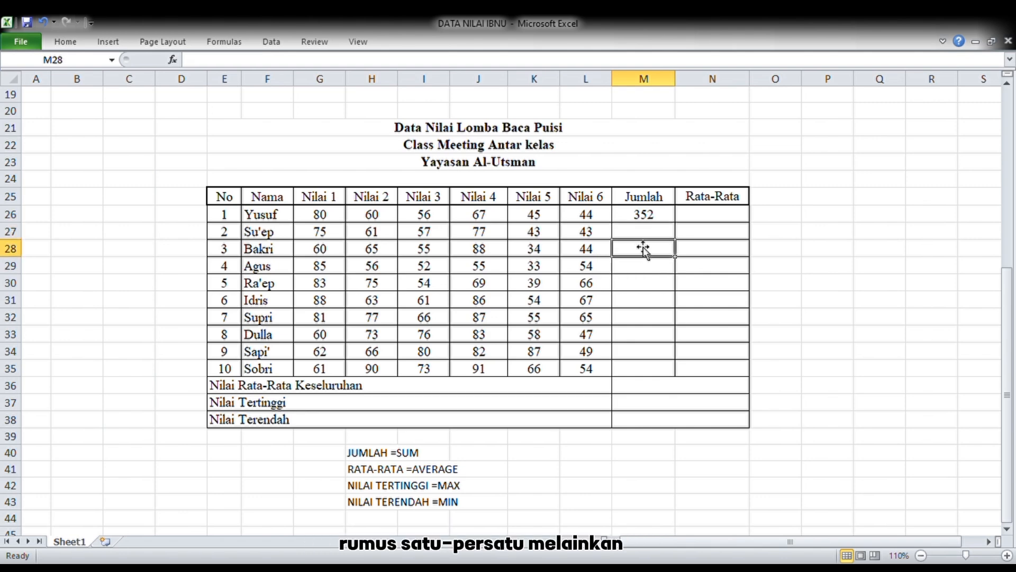
click(642, 218)
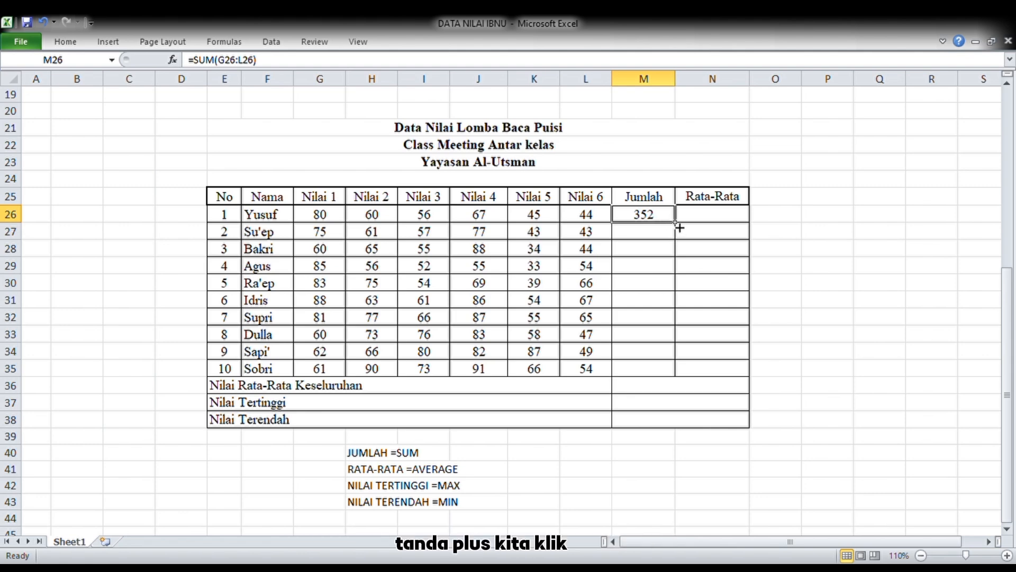
drag(680, 228, 678, 377)
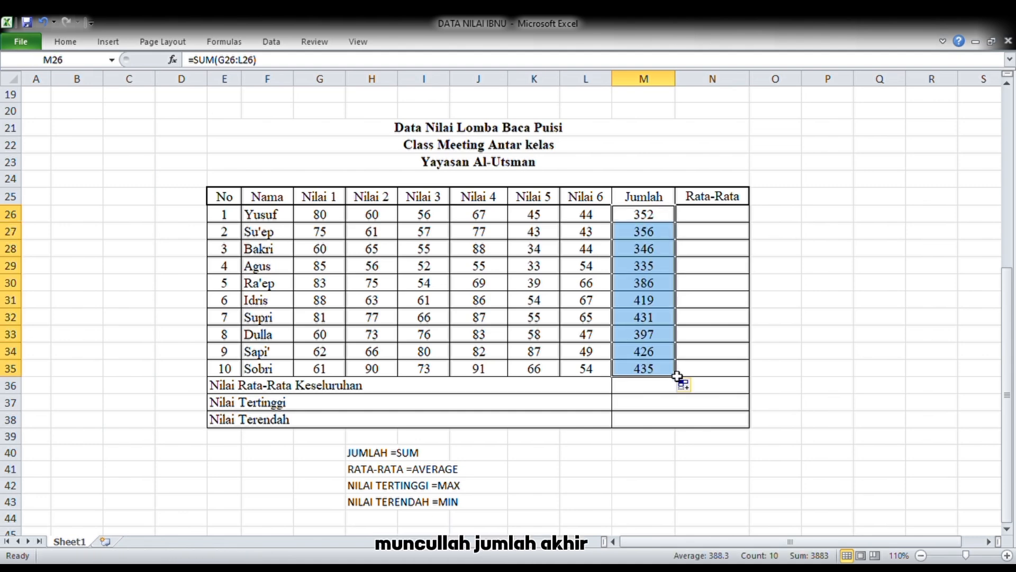
click(428, 239)
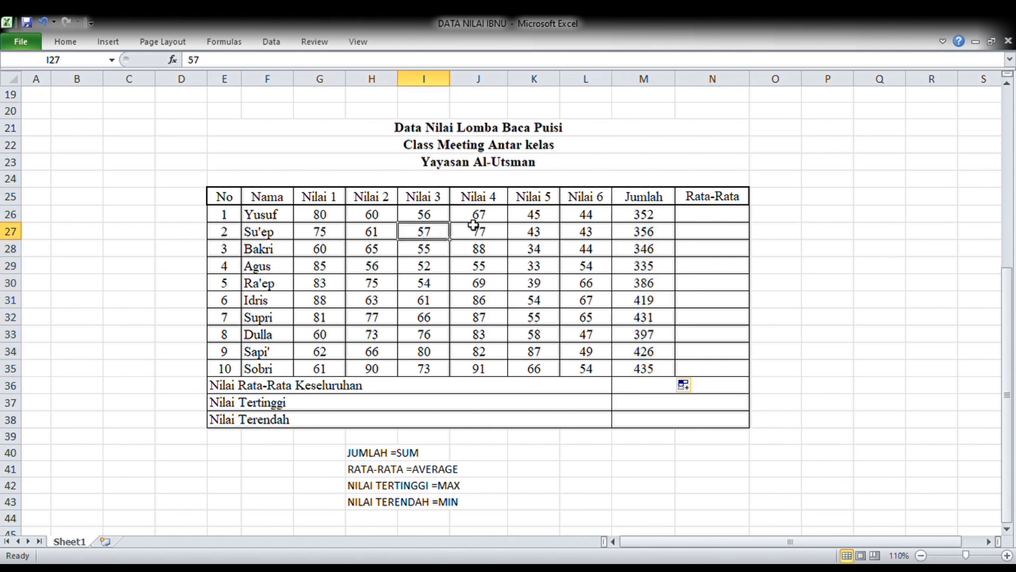
drag(656, 218, 681, 328)
click(698, 320)
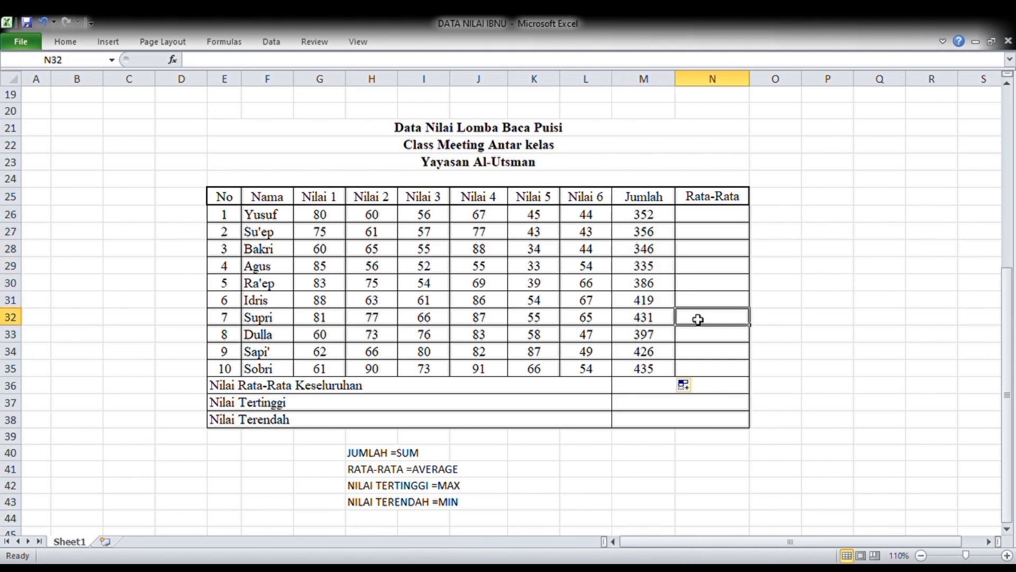
Enter =AVERAGE(G26:L26) in the first participant's Rata-Rata cell, N26, following the AVERAGE note below the table
click(718, 218)
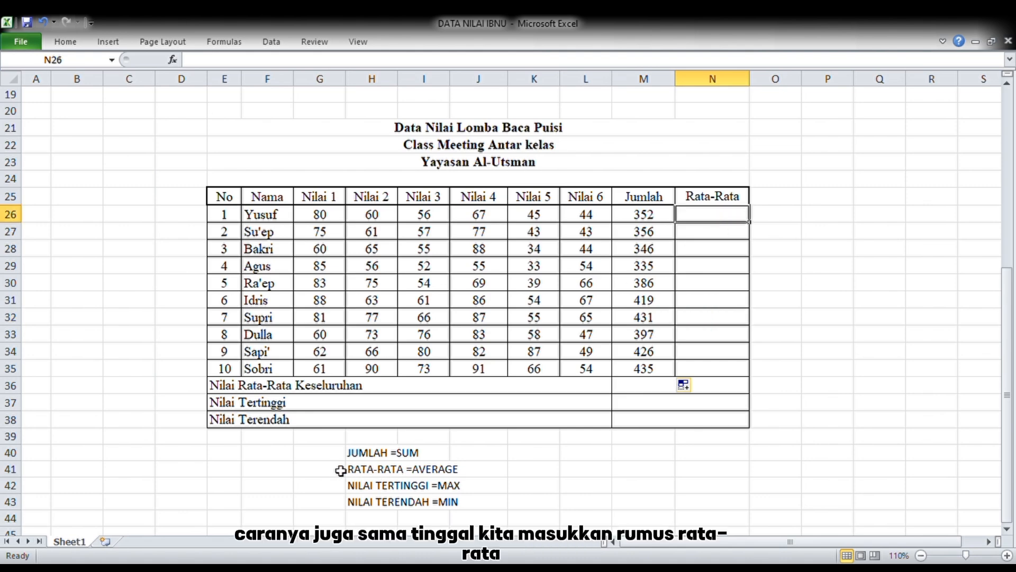
drag(333, 470, 479, 471)
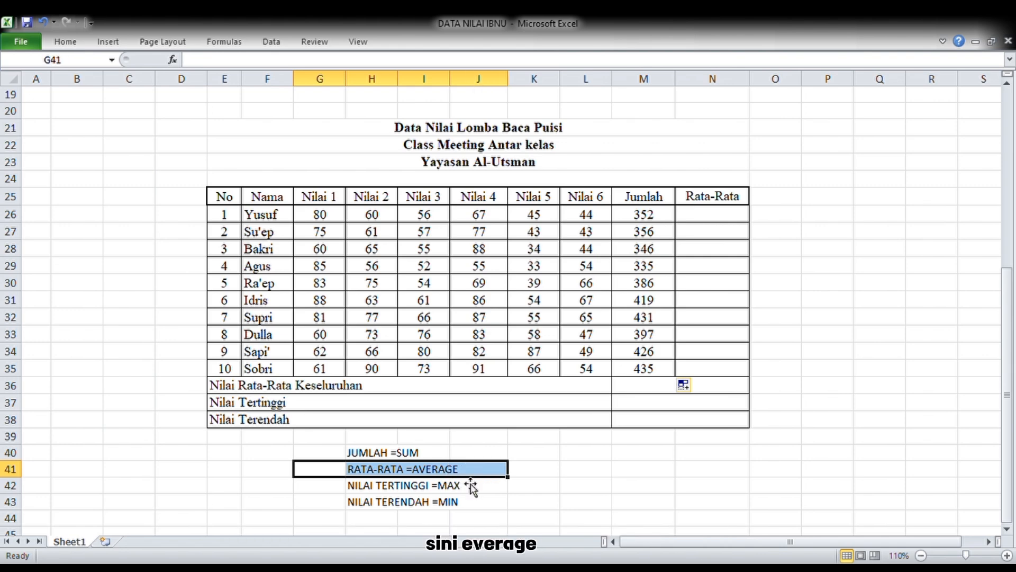
click(737, 218)
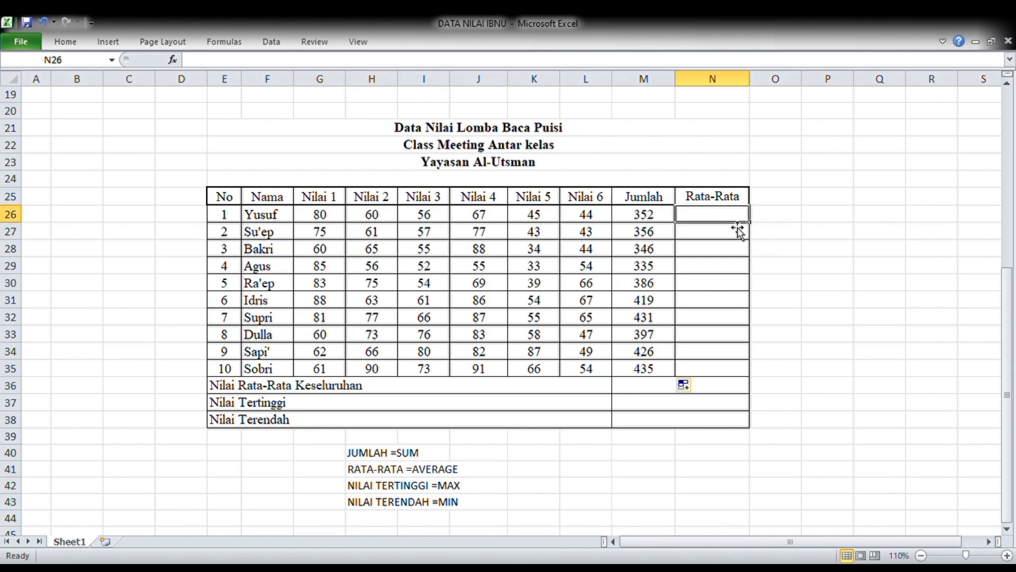
text(=)
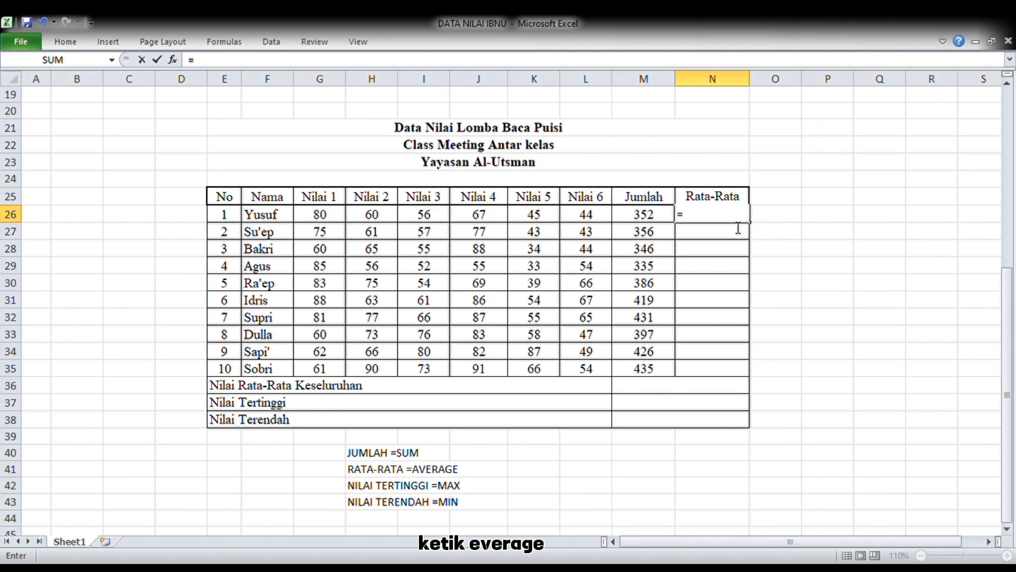
text(ARA)
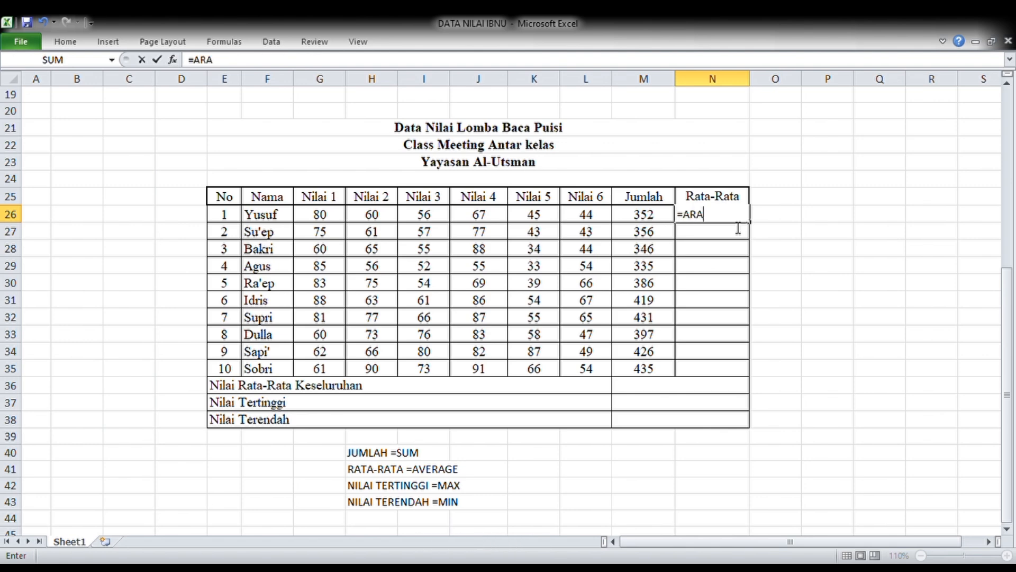
key(BackSpace)
key(BackSpace)
text(VERAGE)
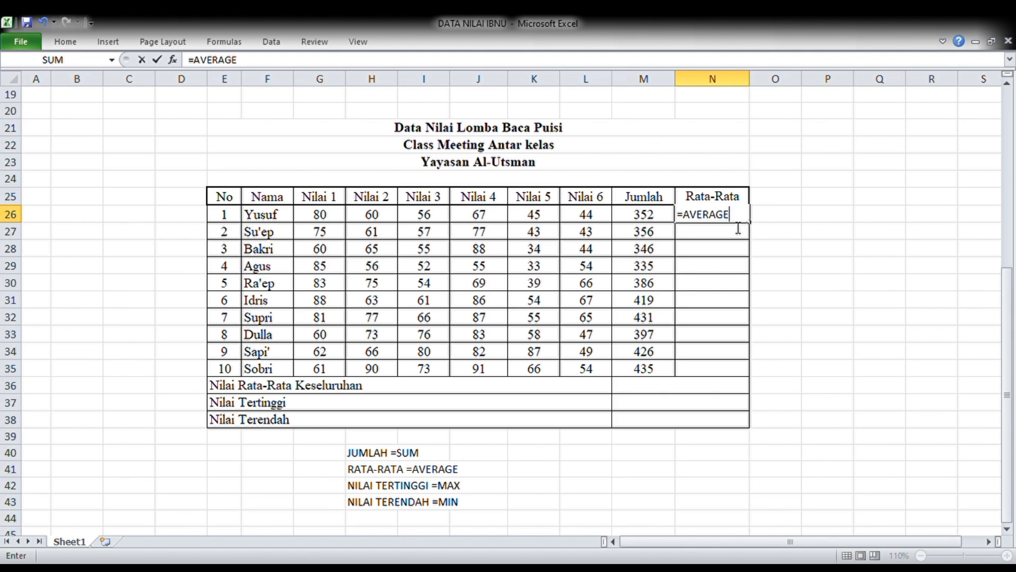
text(()
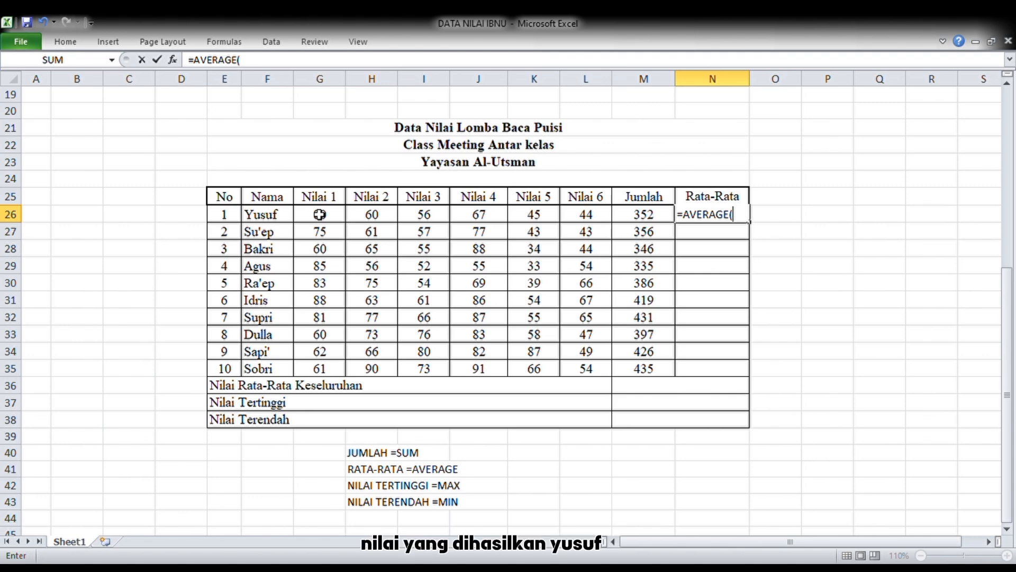
drag(320, 214, 574, 215)
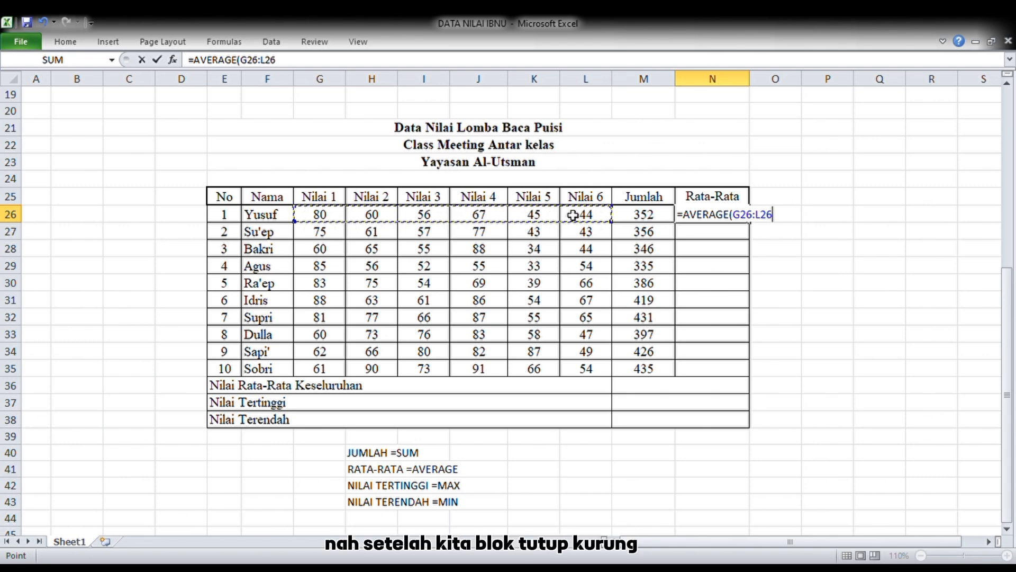
text())
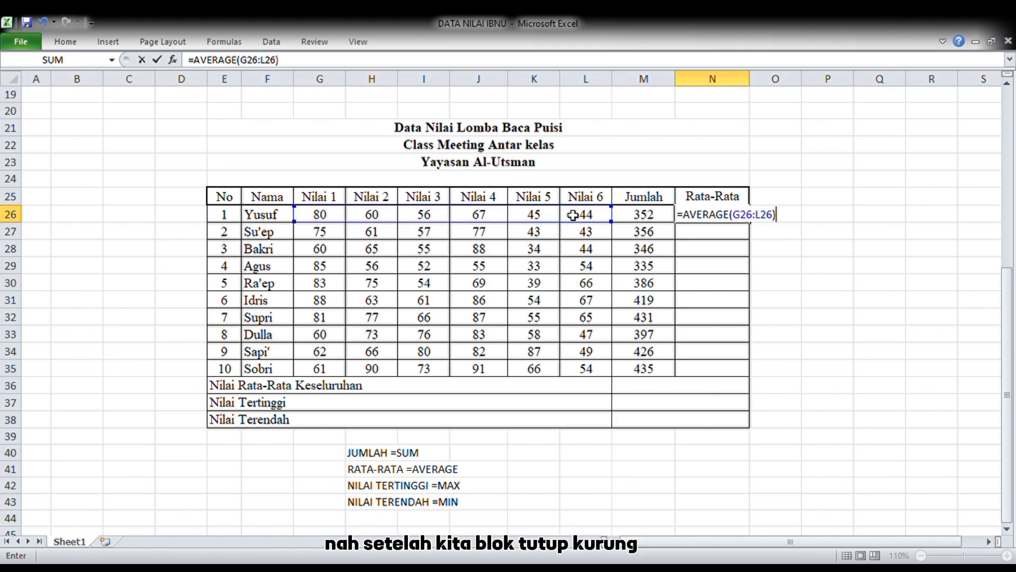
key(Return)
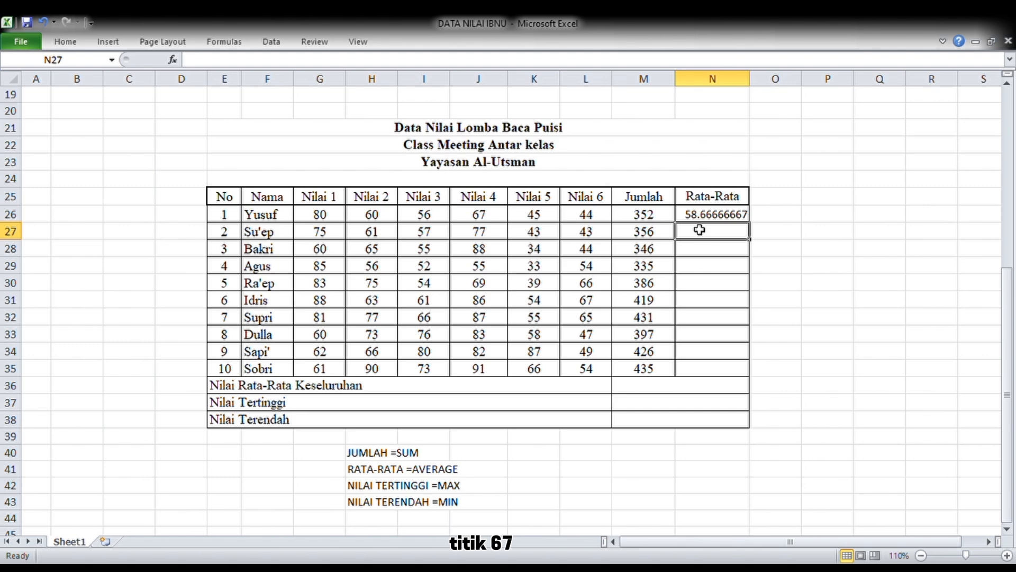
Fill the average formula from N26 down to N35 for all the remaining participants
click(709, 216)
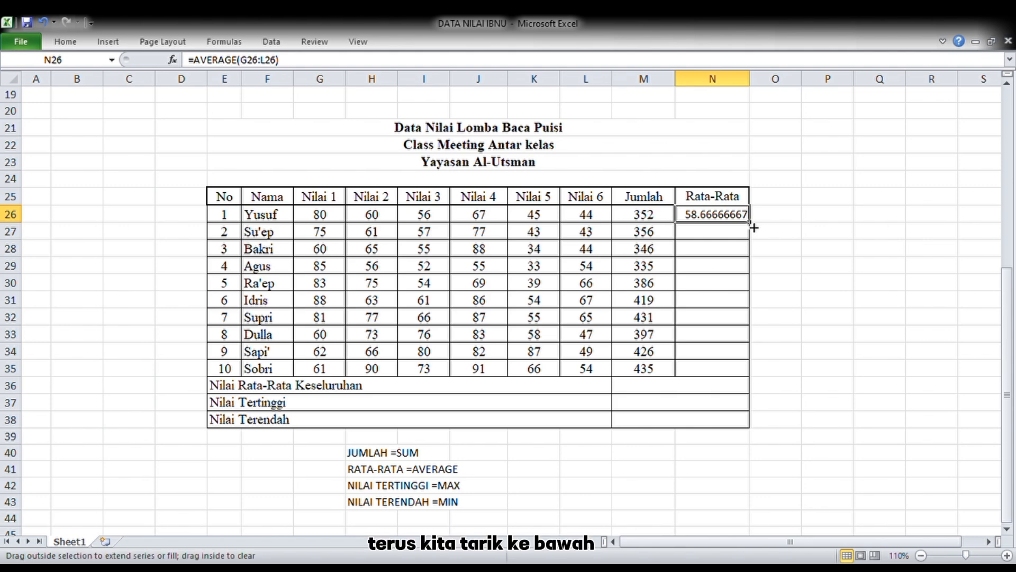
drag(753, 228, 758, 379)
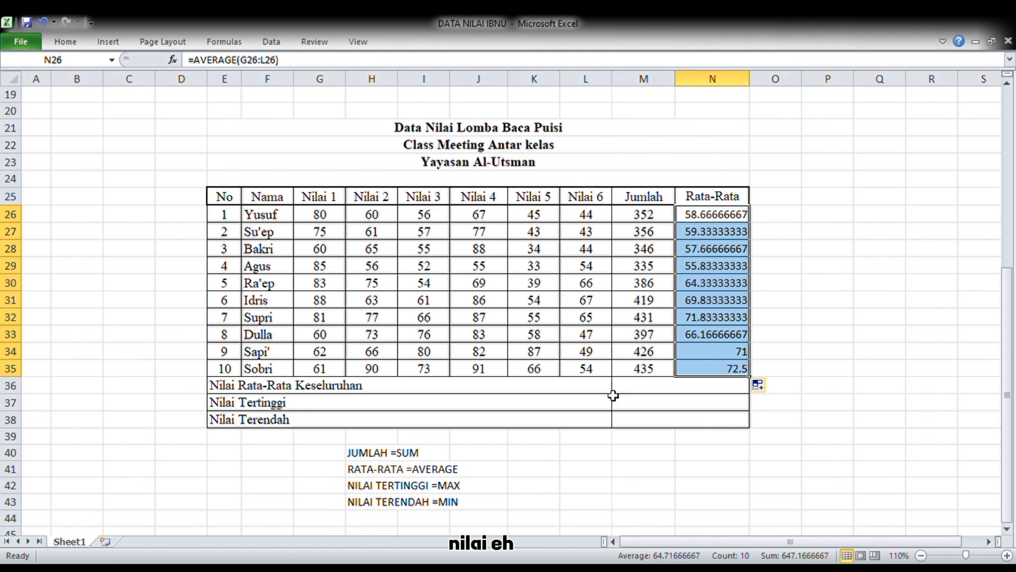
Enter =AVERAGE(G26:L35) in the Nilai Rata-Rata Keseluruhan result cell, M36, following the AVERAGE note below the table
click(233, 389)
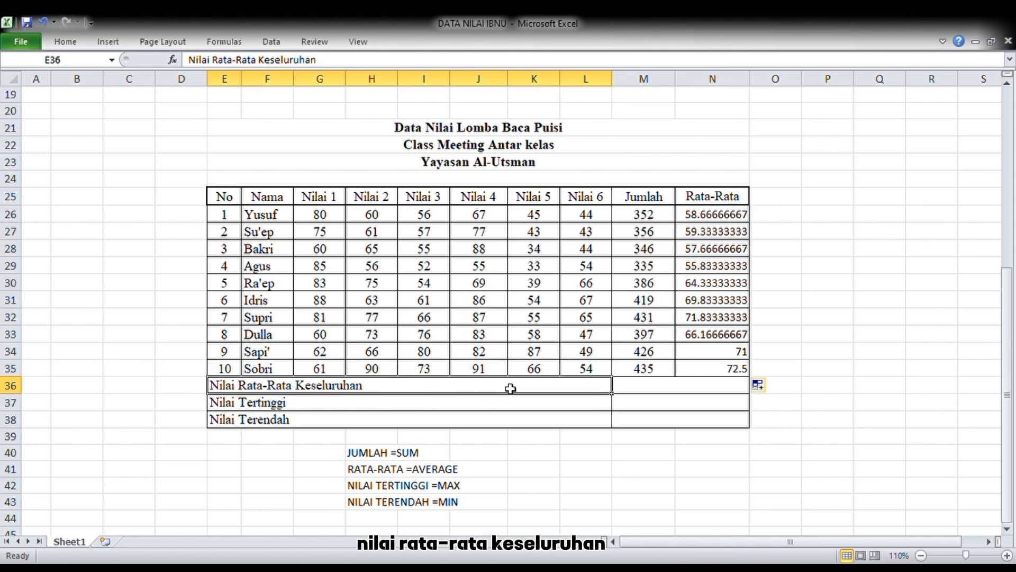
drag(511, 388, 667, 388)
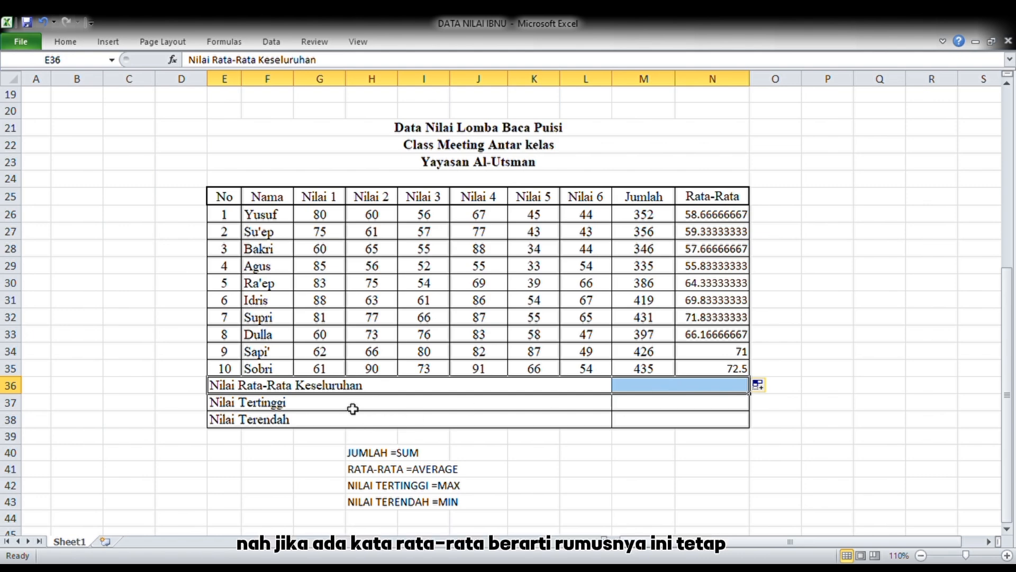
click(362, 475)
double_click(354, 470)
drag(354, 471, 465, 482)
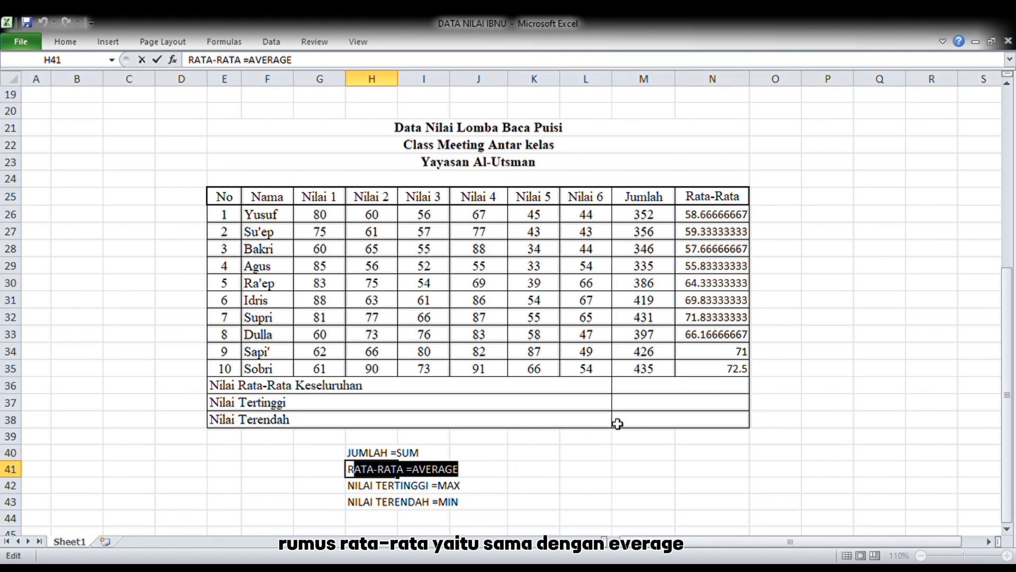
click(655, 391)
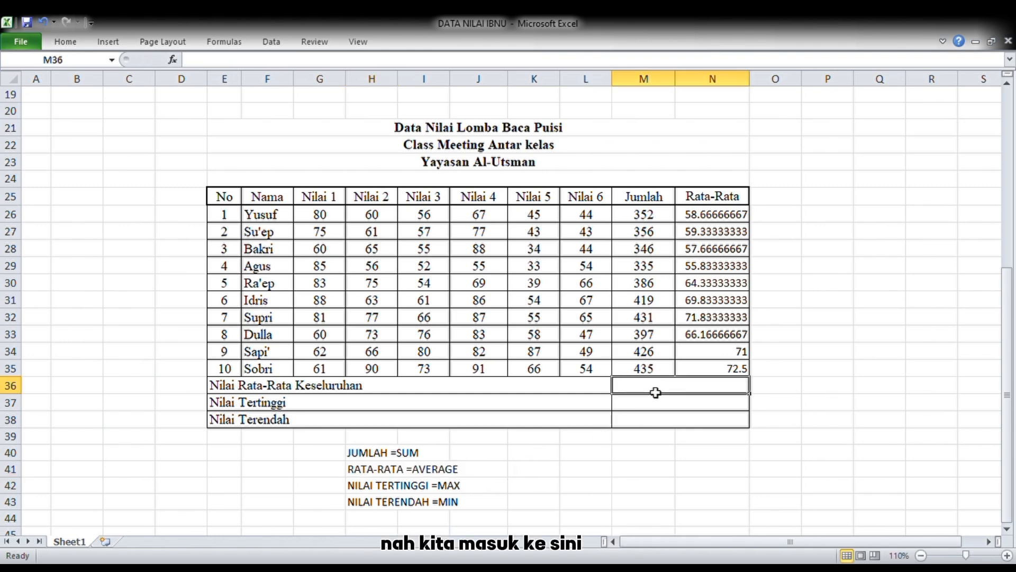
text(=)
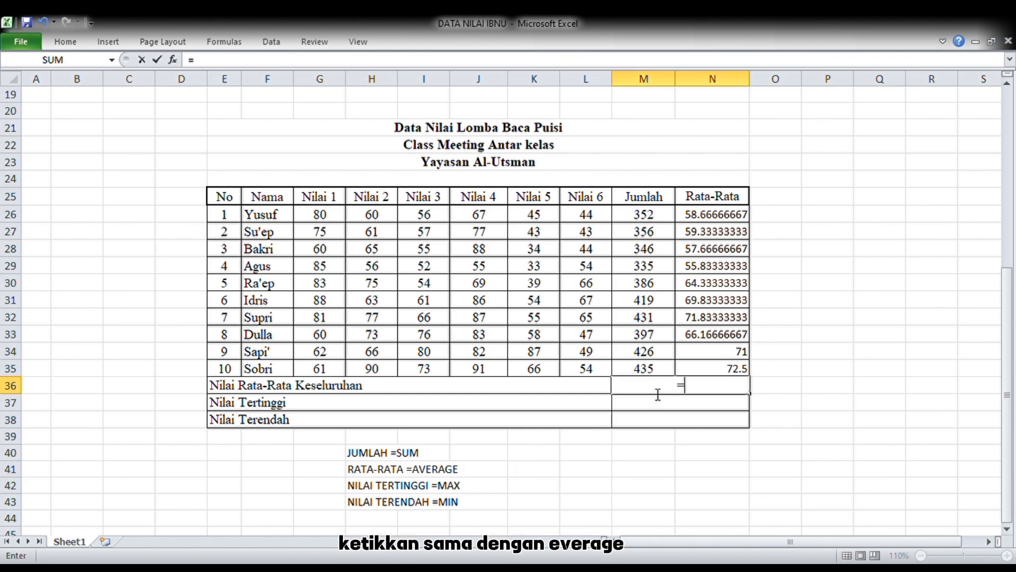
text(AVE)
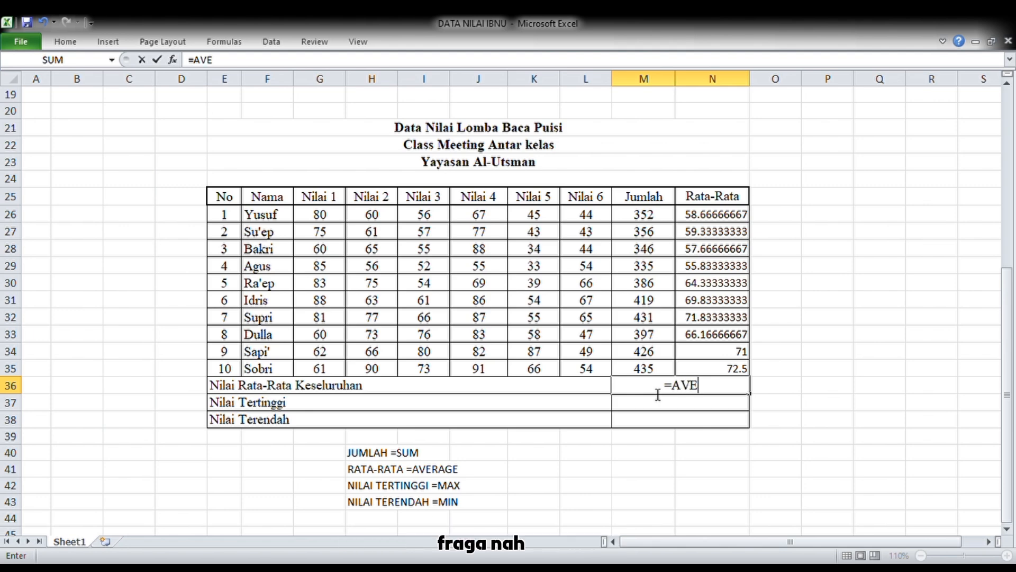
text(RAGE)
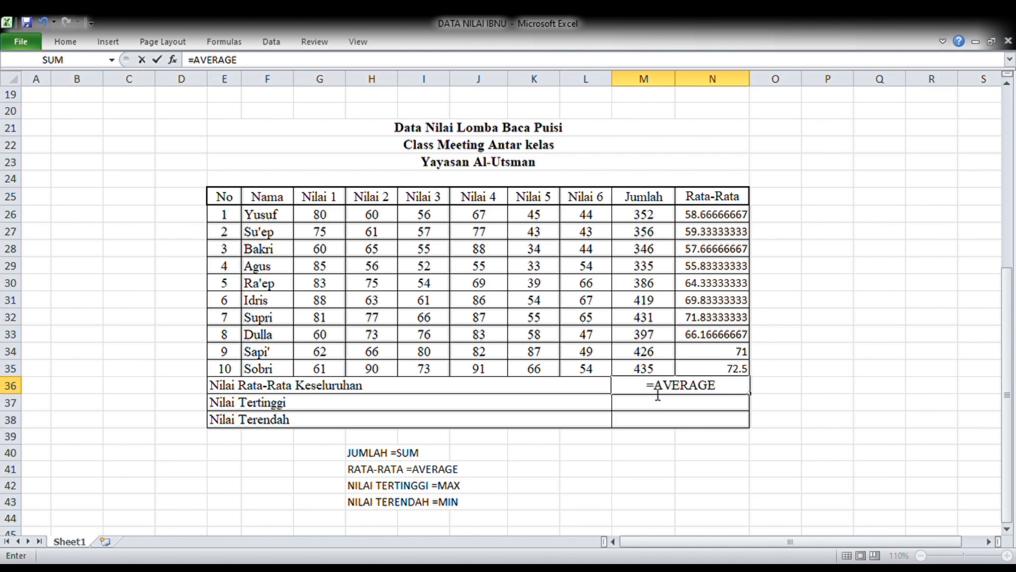
text(()
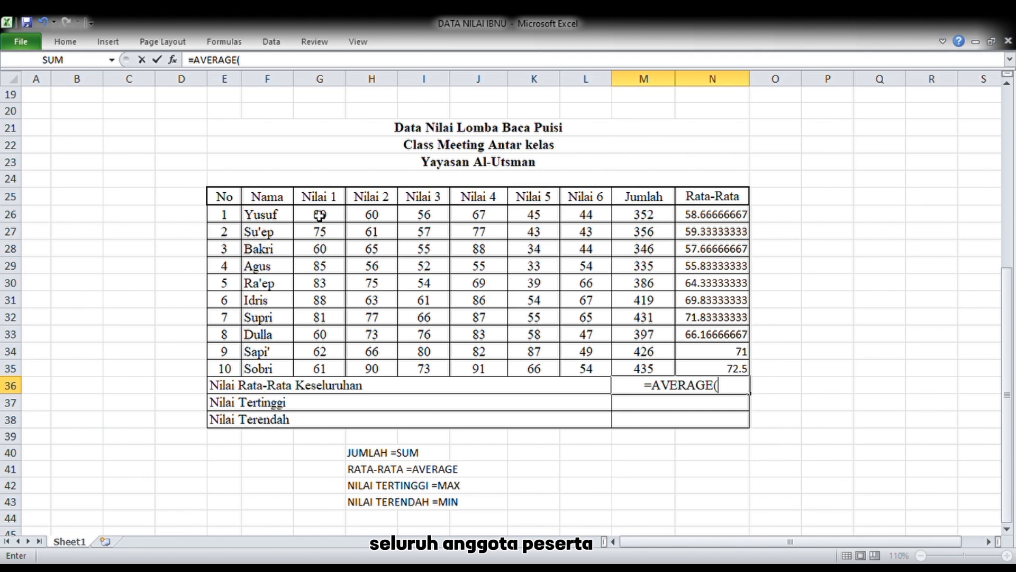
drag(319, 215, 582, 376)
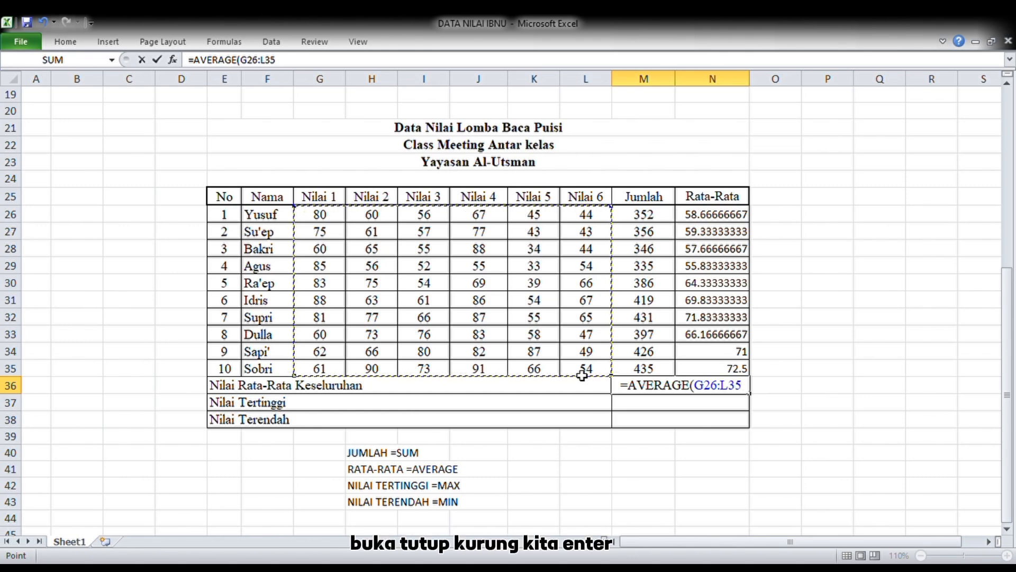
text())
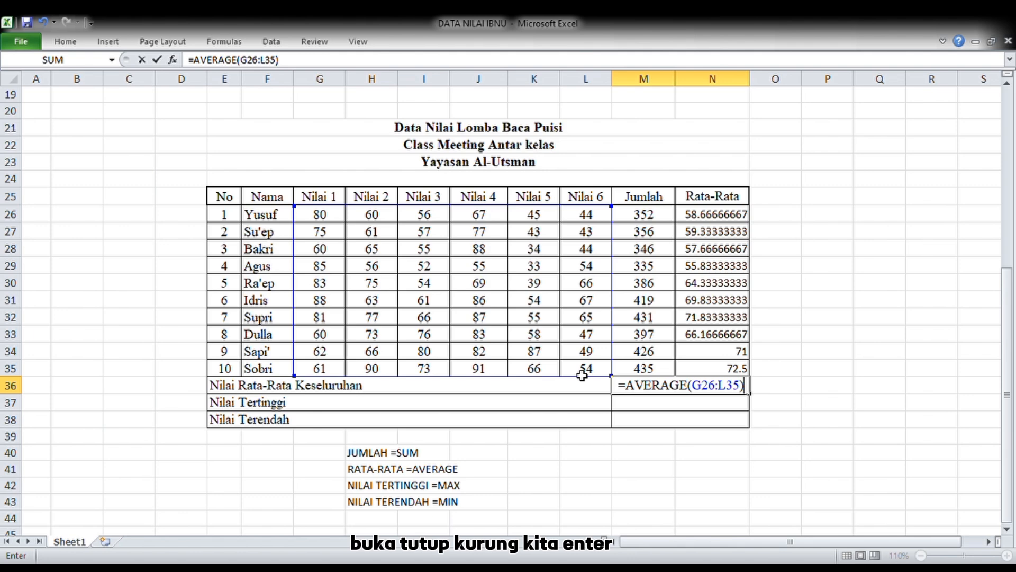
key(Return)
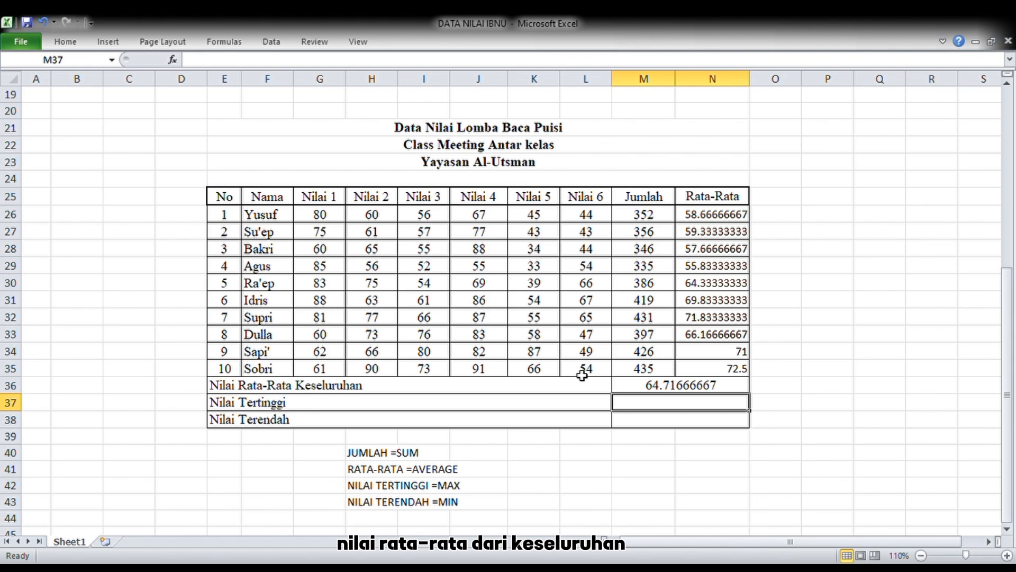
Review the participants' scores in G26:L35 against the overall average formula in M36
click(307, 217)
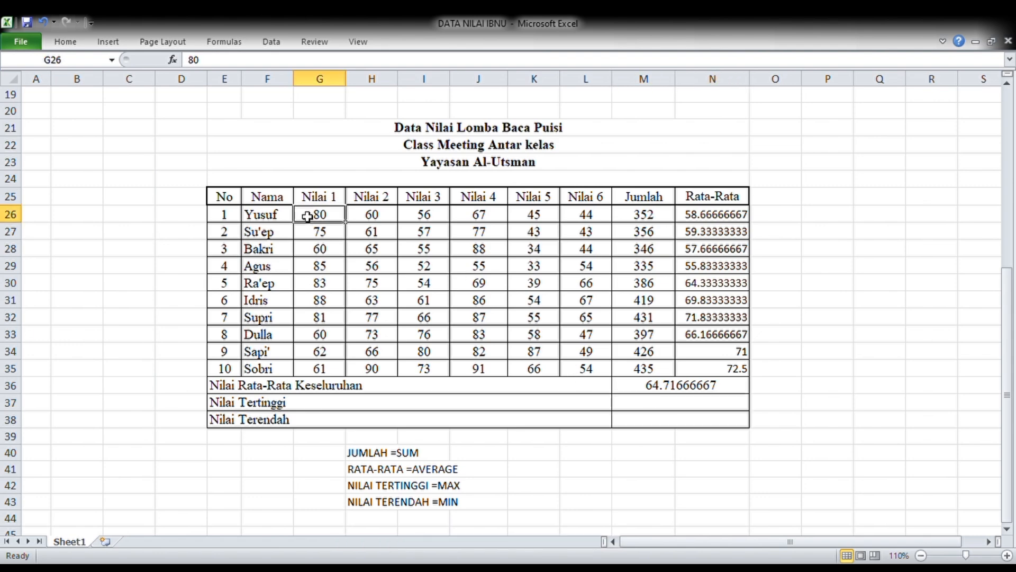
drag(307, 216, 597, 378)
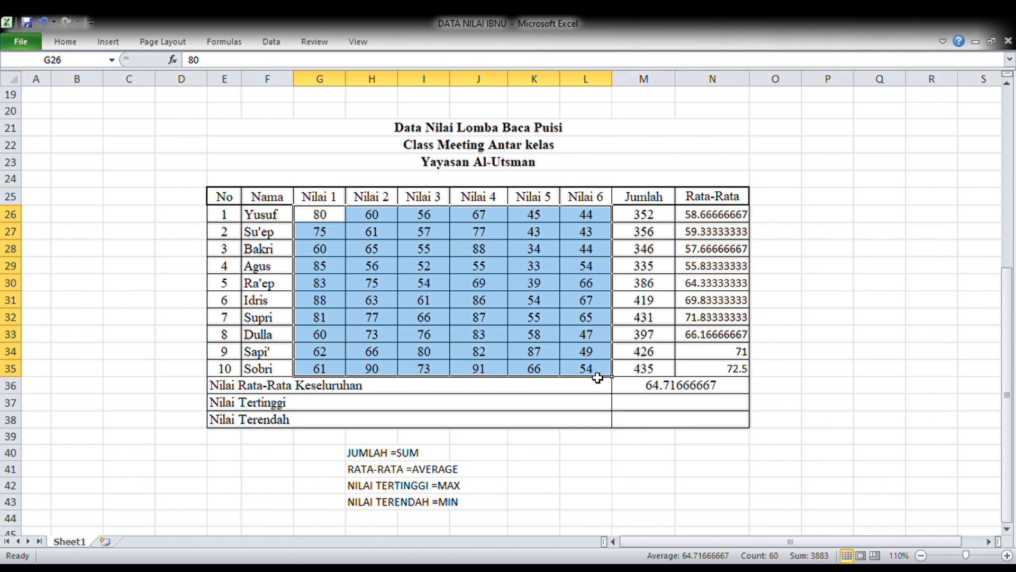
click(644, 386)
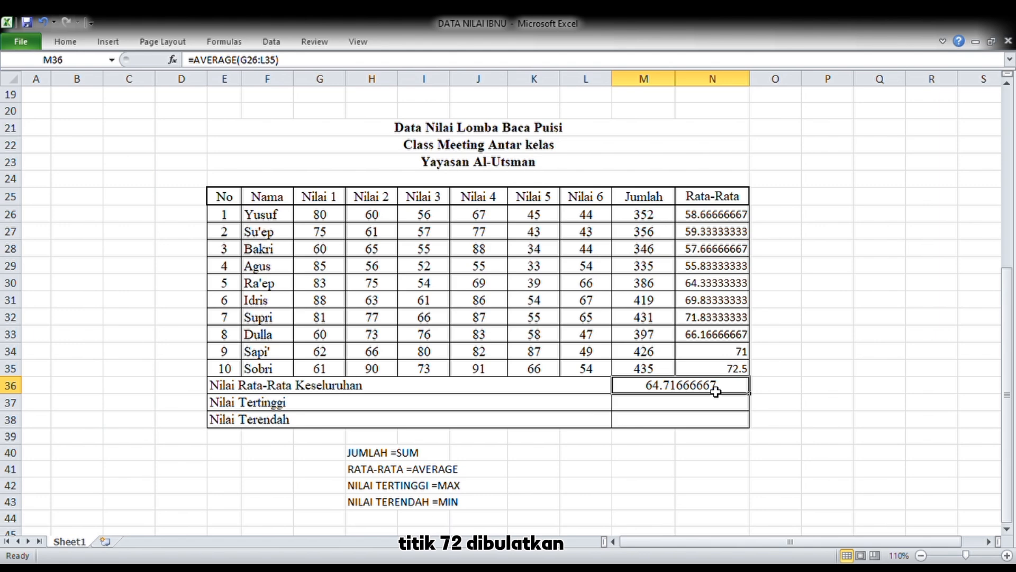
Examine all the participants' scores from Nilai 1 to Nilai 6 for the Nilai Tertinggi and Nilai Terendah rows
click(702, 411)
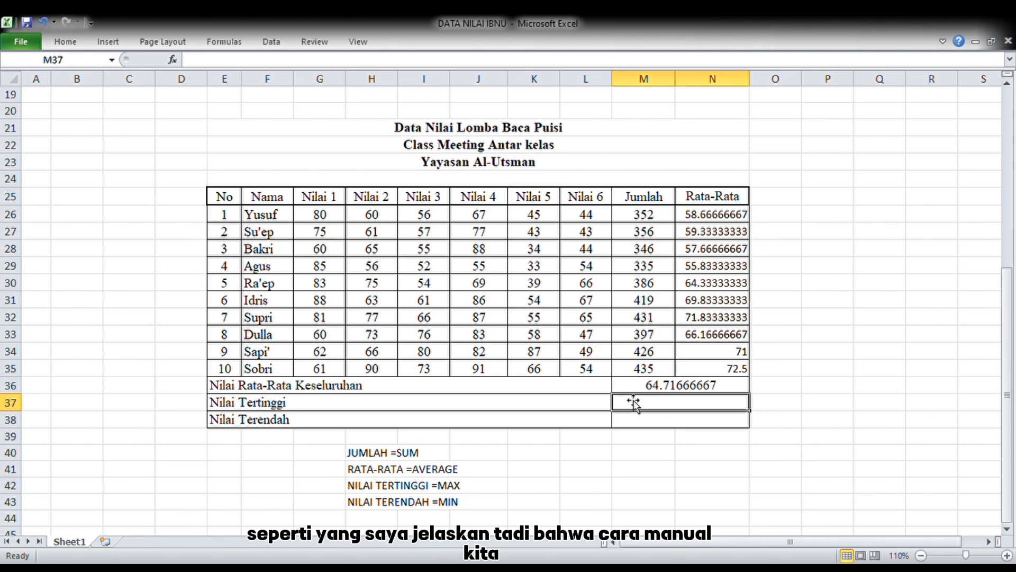
click(317, 215)
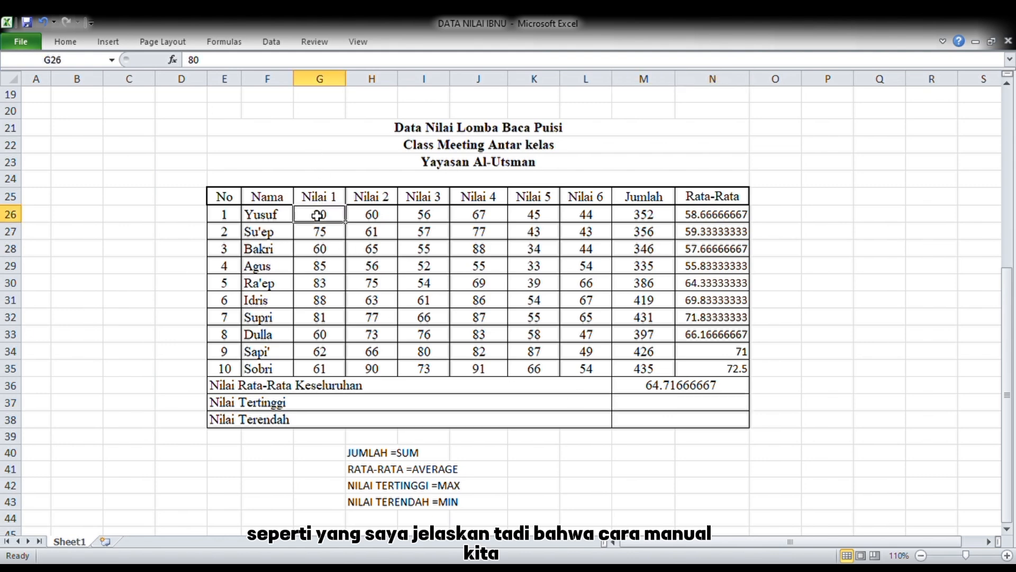
drag(318, 215, 609, 354)
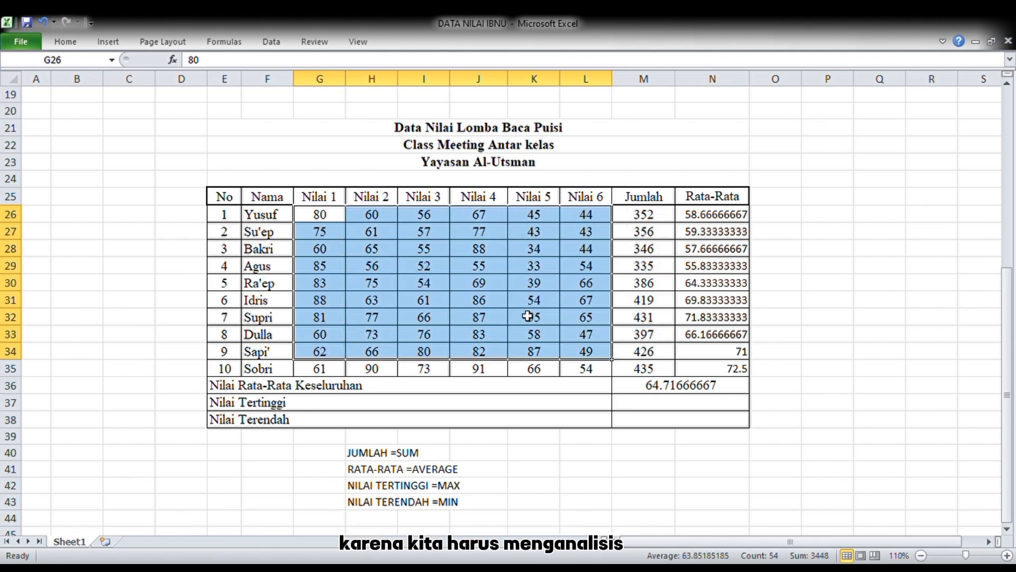
drag(322, 220, 581, 373)
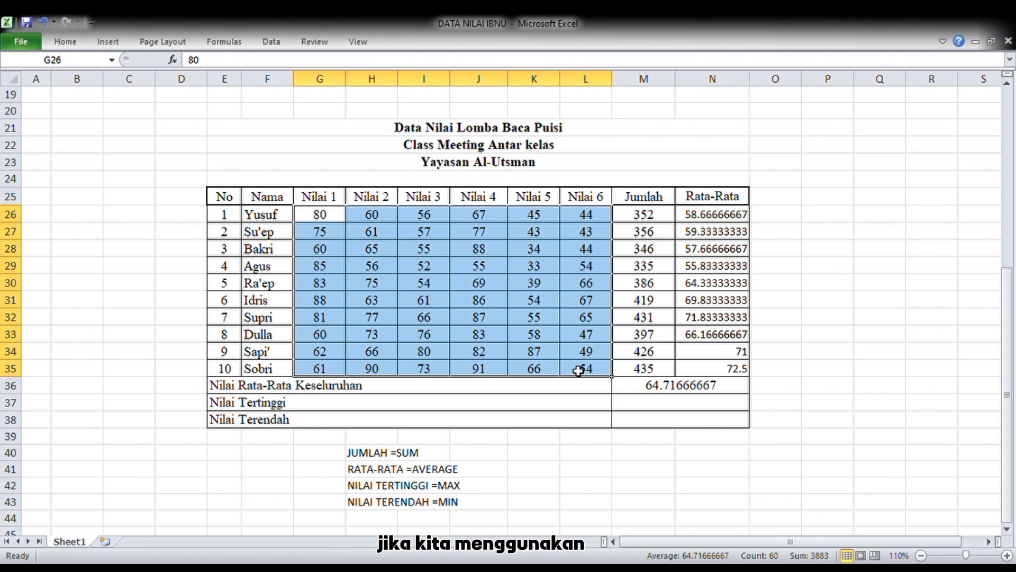
drag(338, 221, 586, 366)
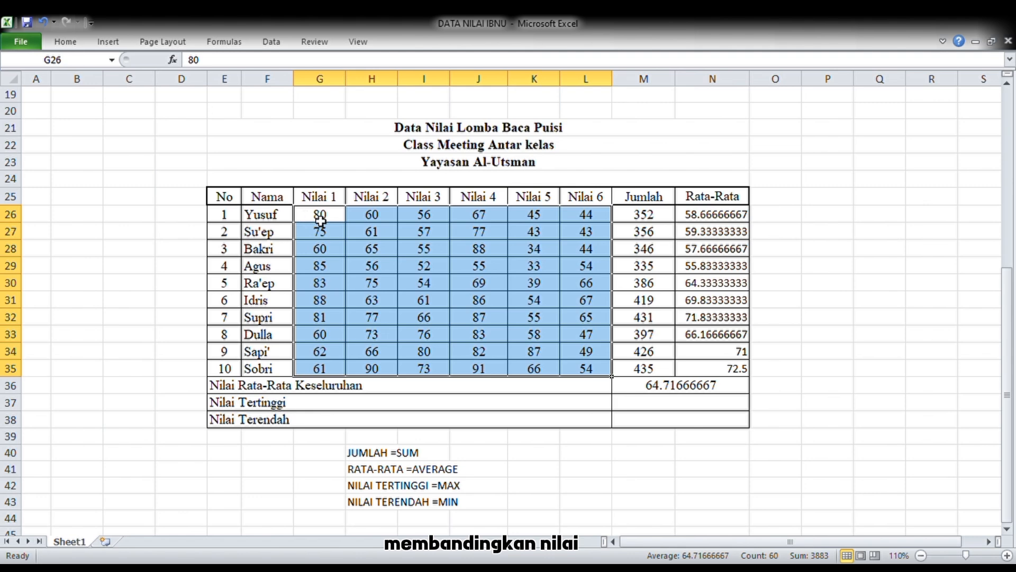
drag(318, 218, 546, 371)
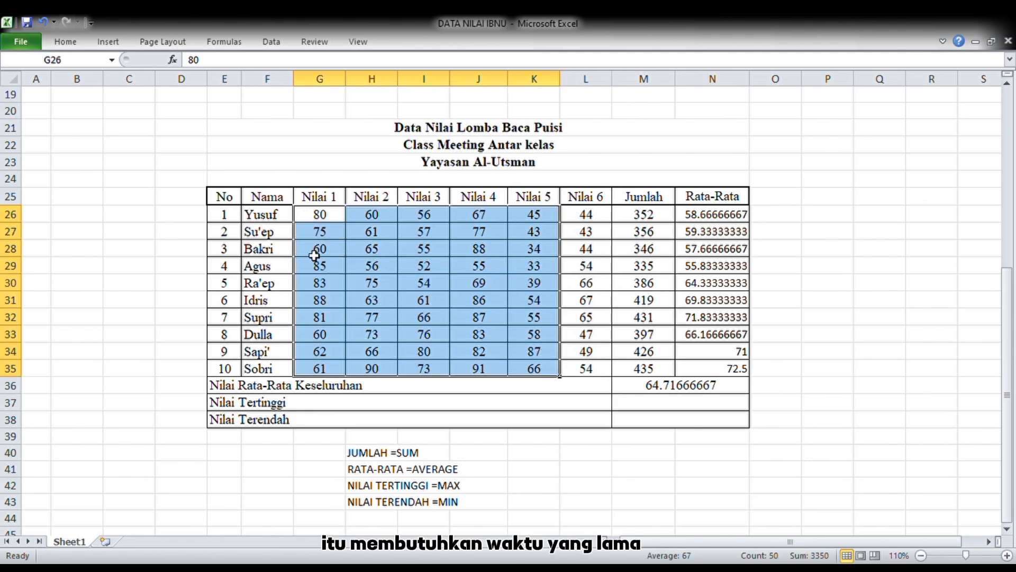
drag(319, 218, 587, 339)
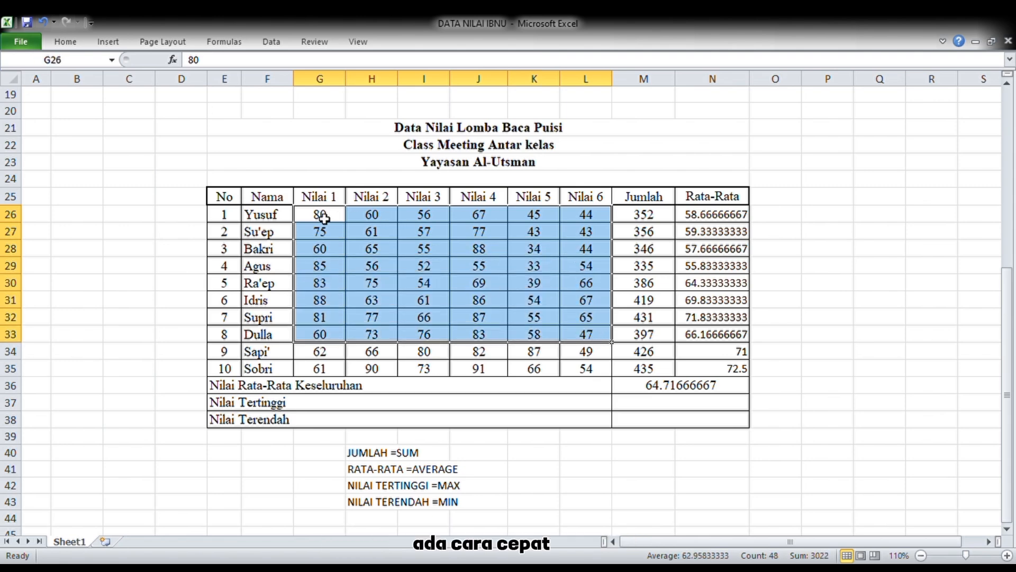
drag(324, 217, 586, 351)
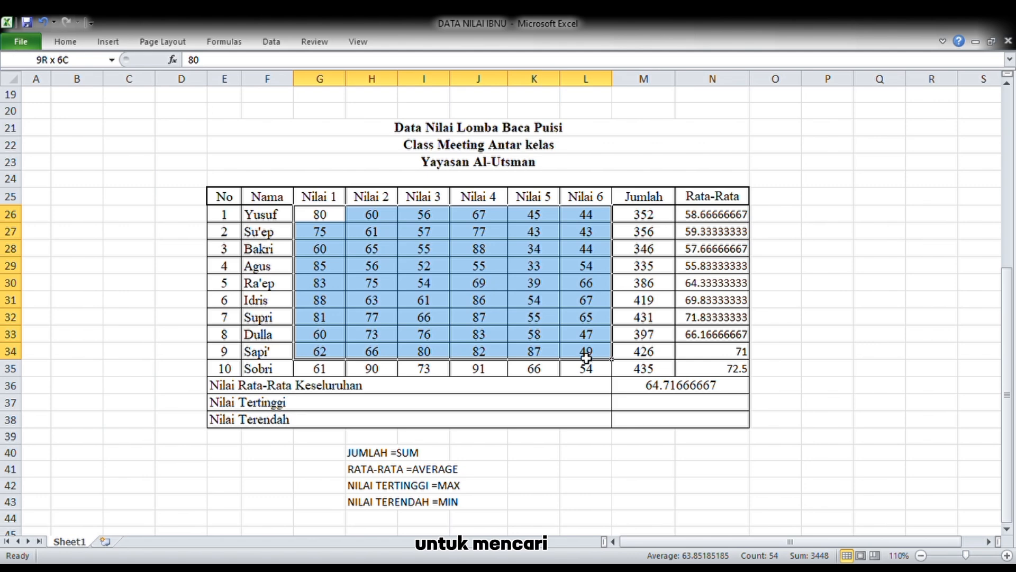
drag(320, 214, 600, 406)
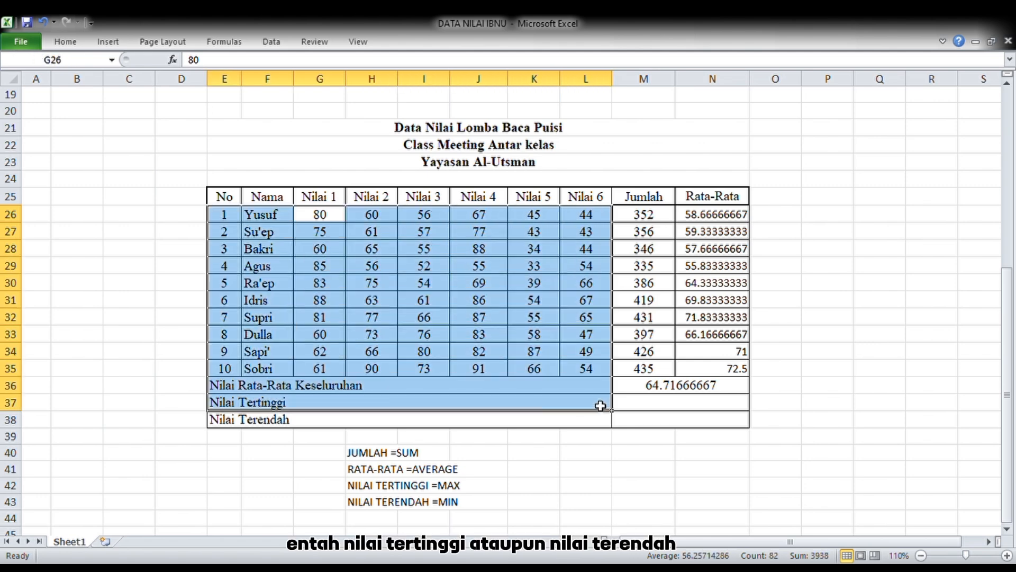
click(571, 424)
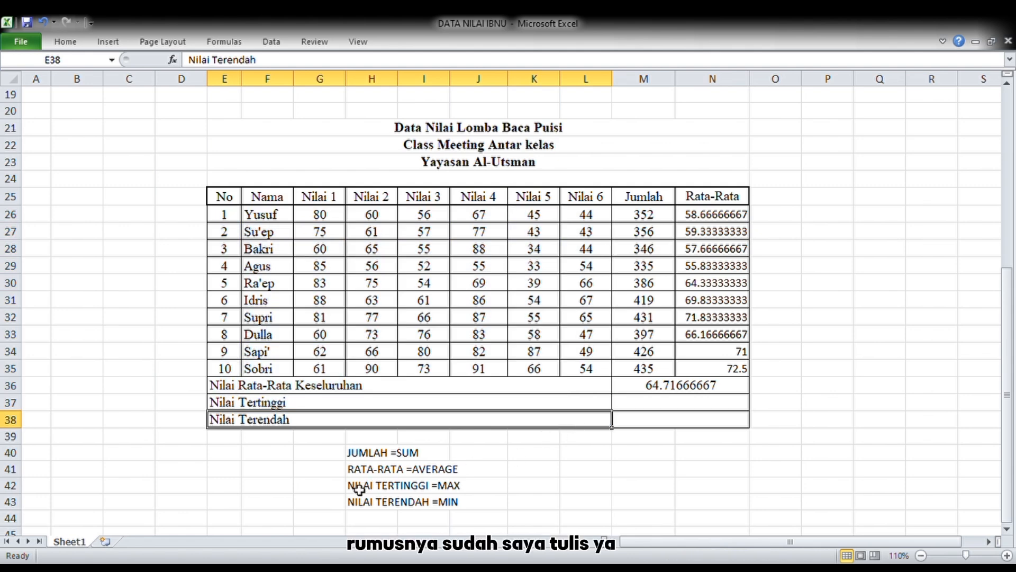
Enter =MAX(G26:L35) in the Nilai Tertinggi result cell, M37, following the MAX note below the table
drag(359, 489, 465, 490)
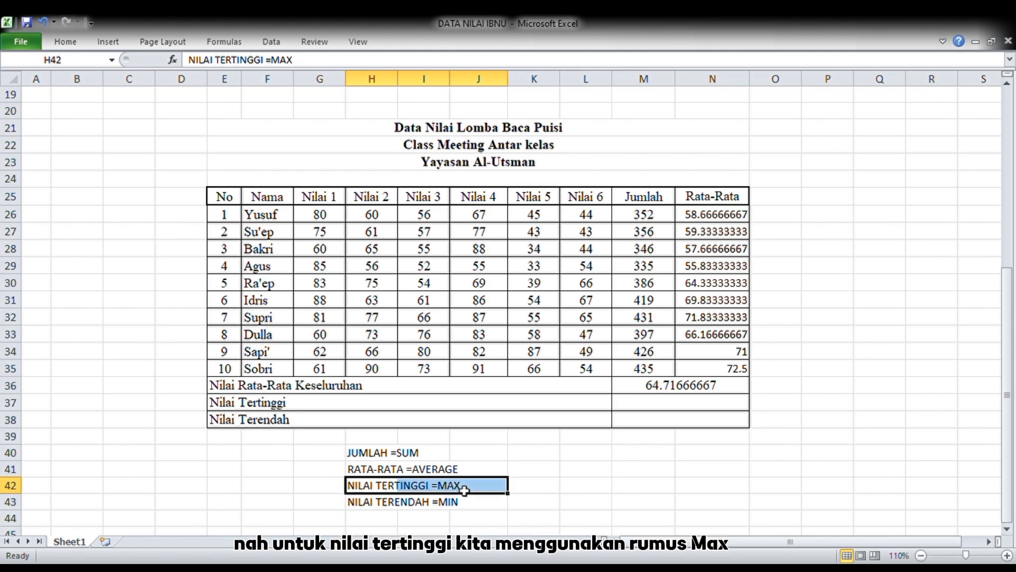
click(636, 406)
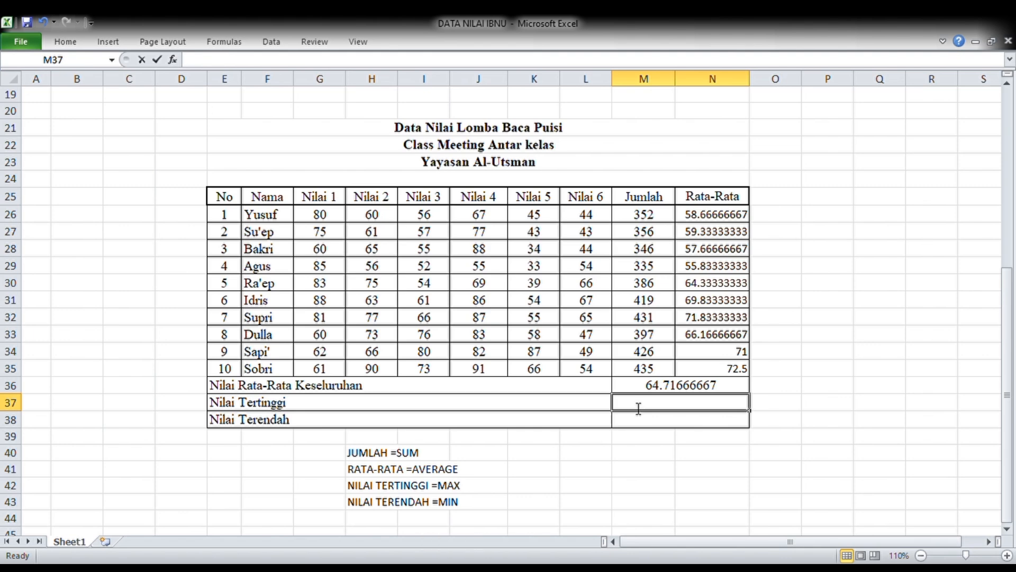
text(=MA)
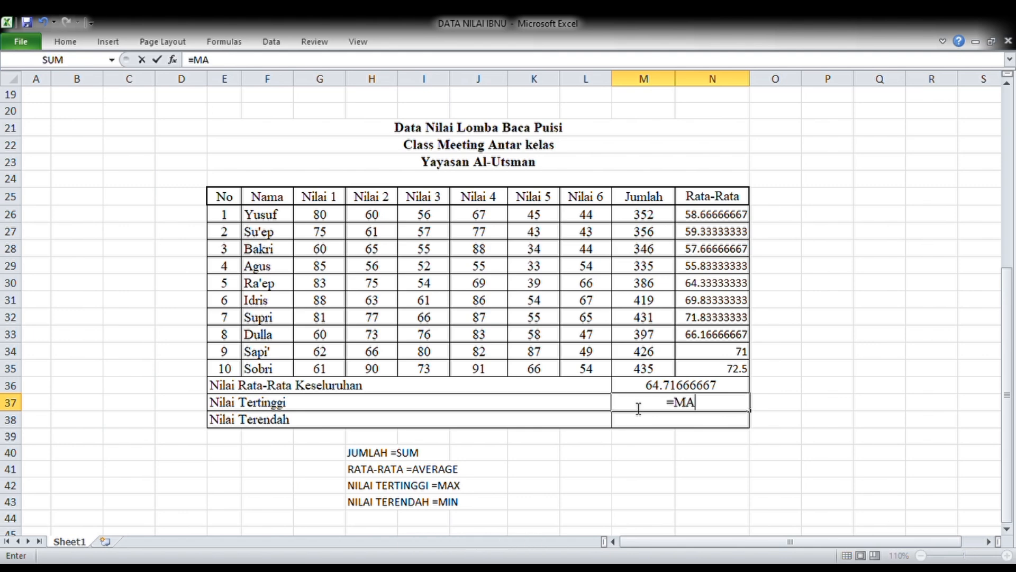
text(X()
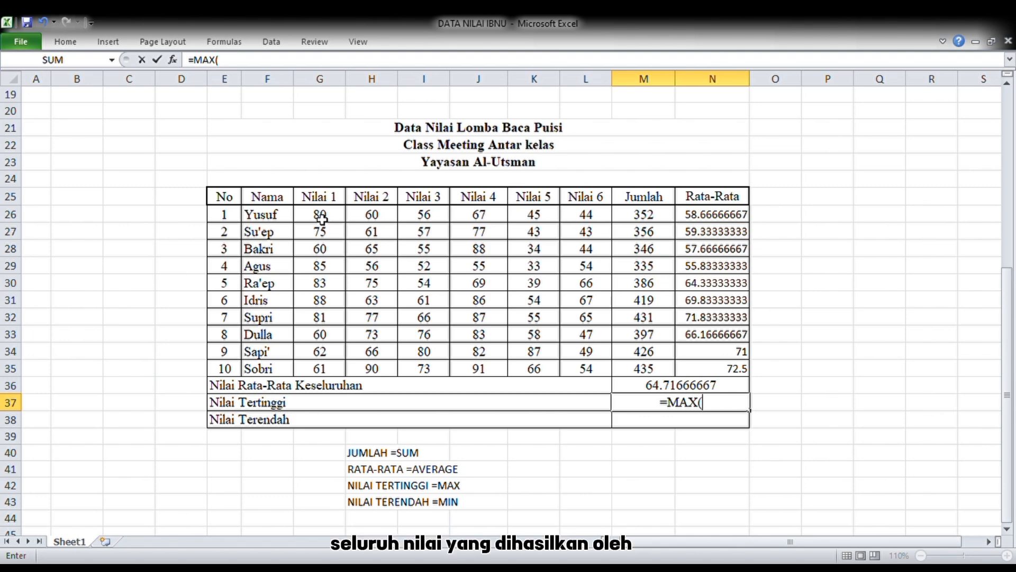
drag(322, 218, 588, 377)
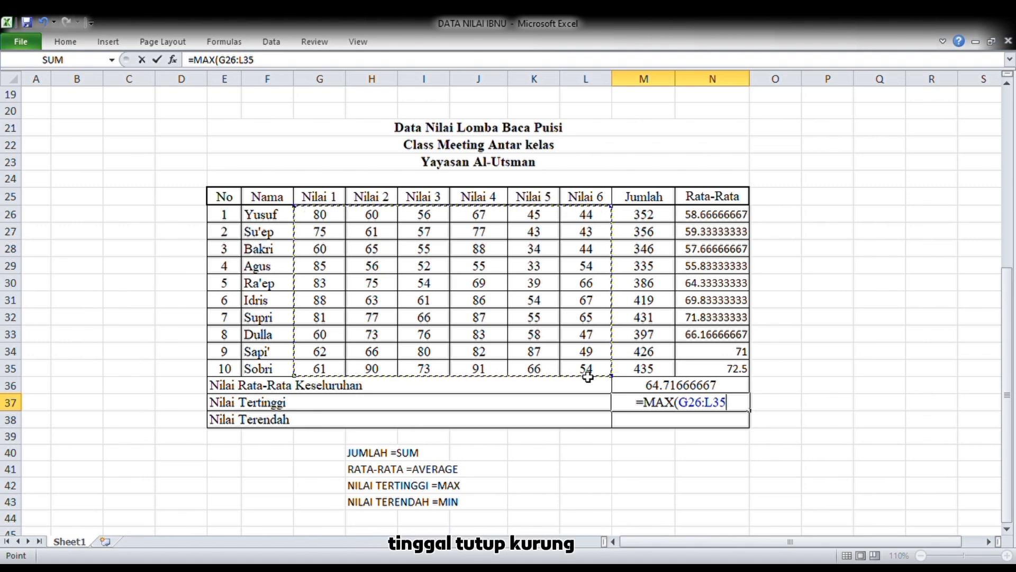
text())
key(Return)
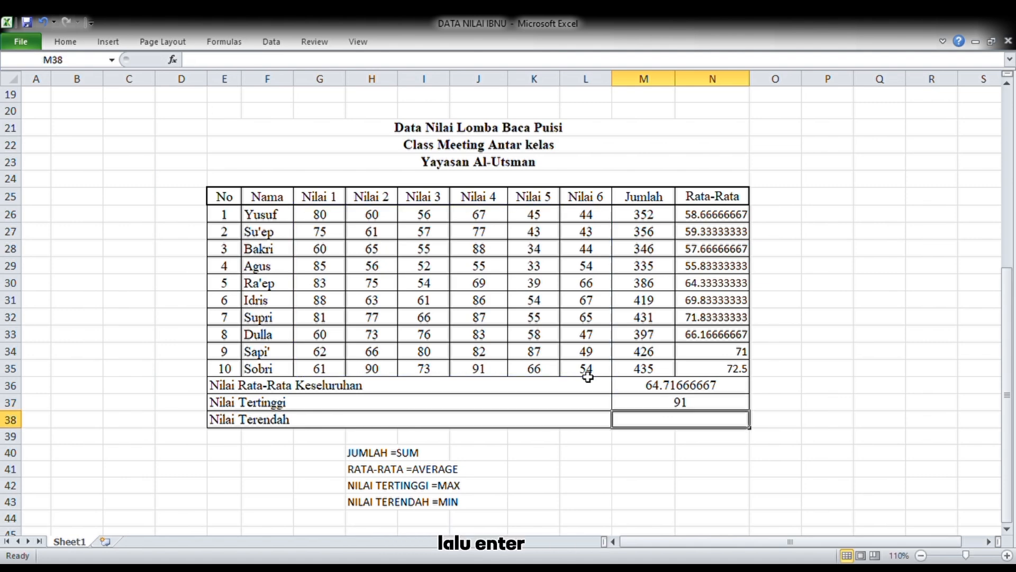
Check the highest score in M37 against the individual scores in G26:L35
click(704, 408)
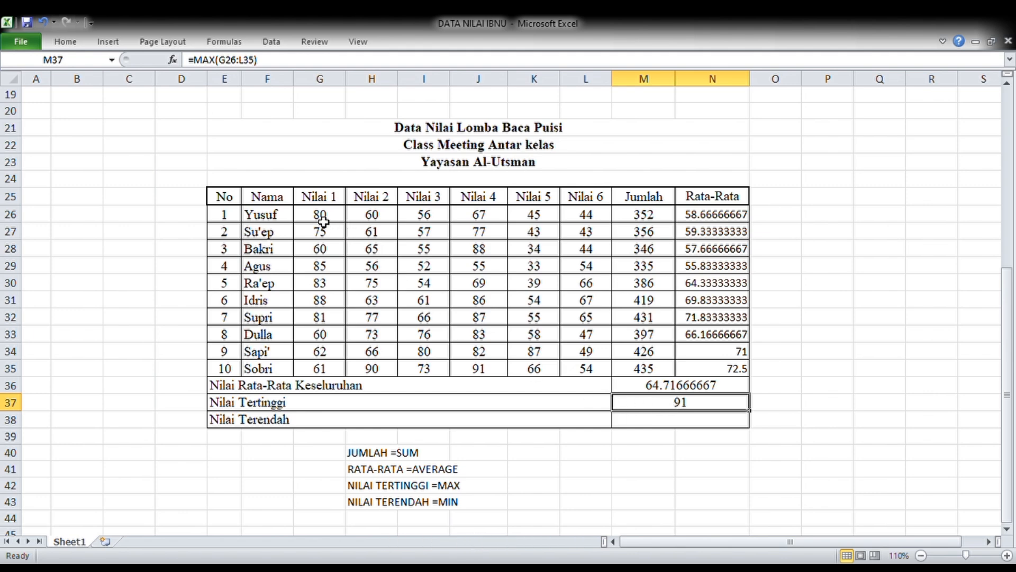
drag(324, 222, 571, 370)
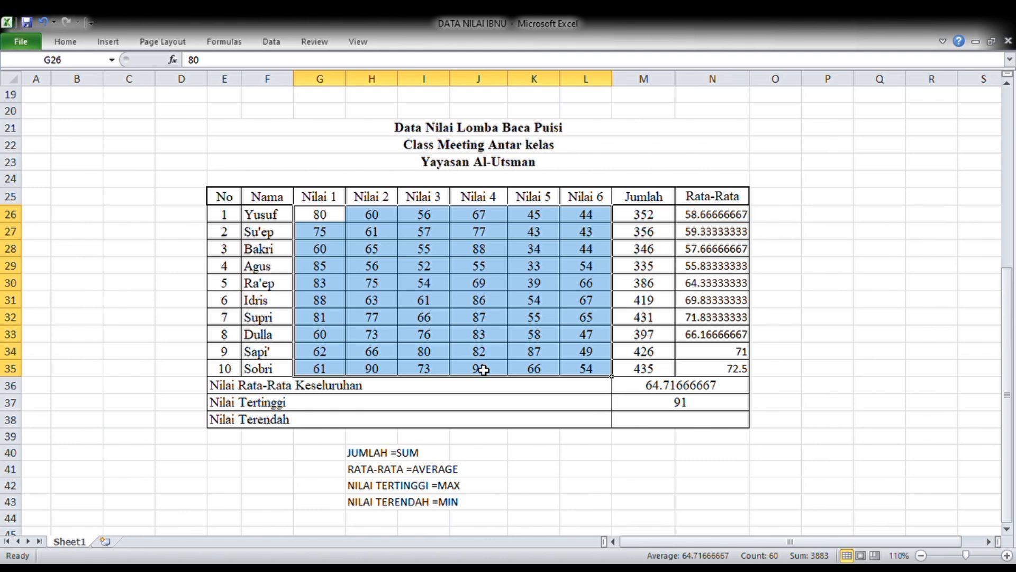
click(659, 408)
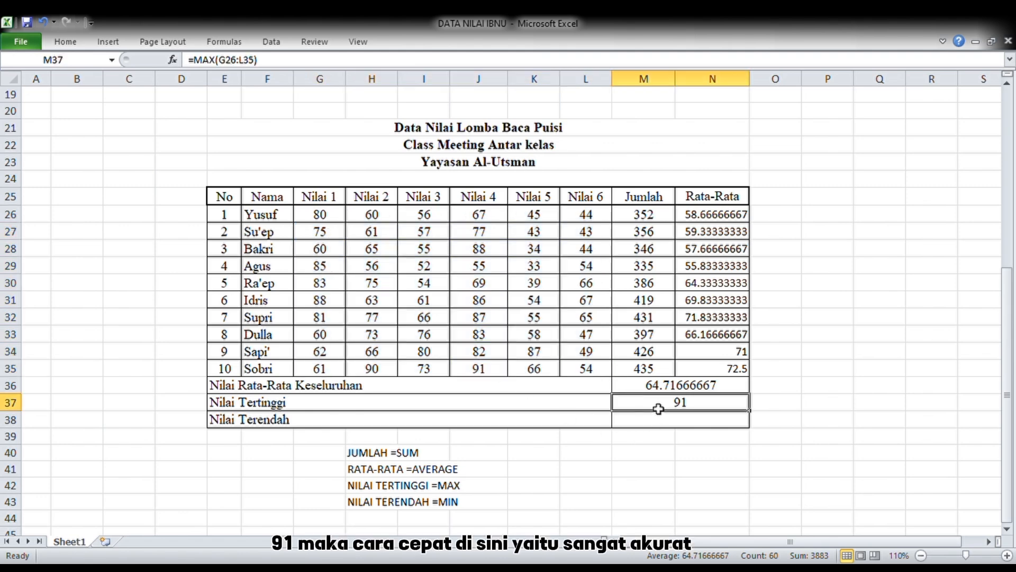
key(ctrl+c)
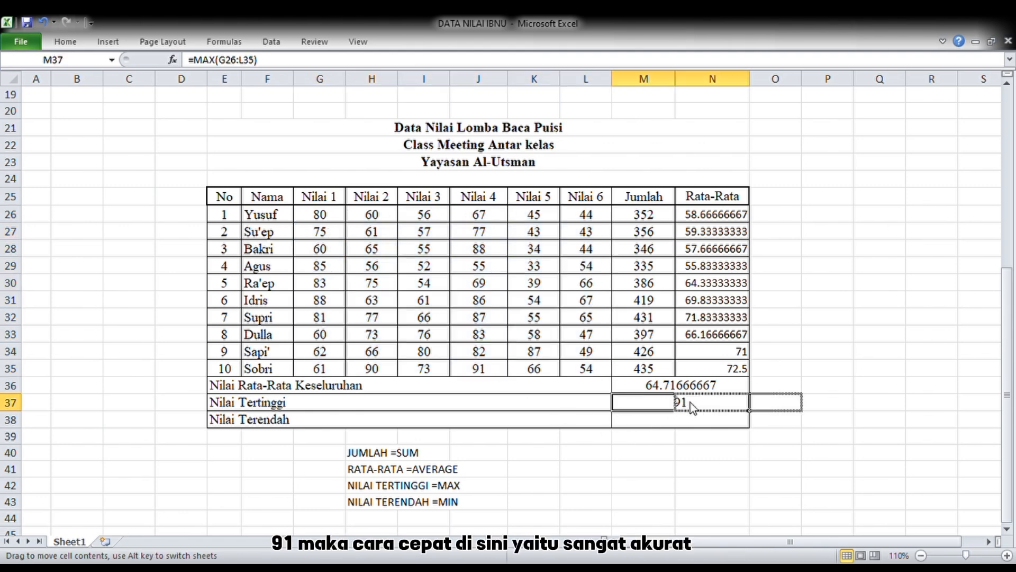
key(Escape)
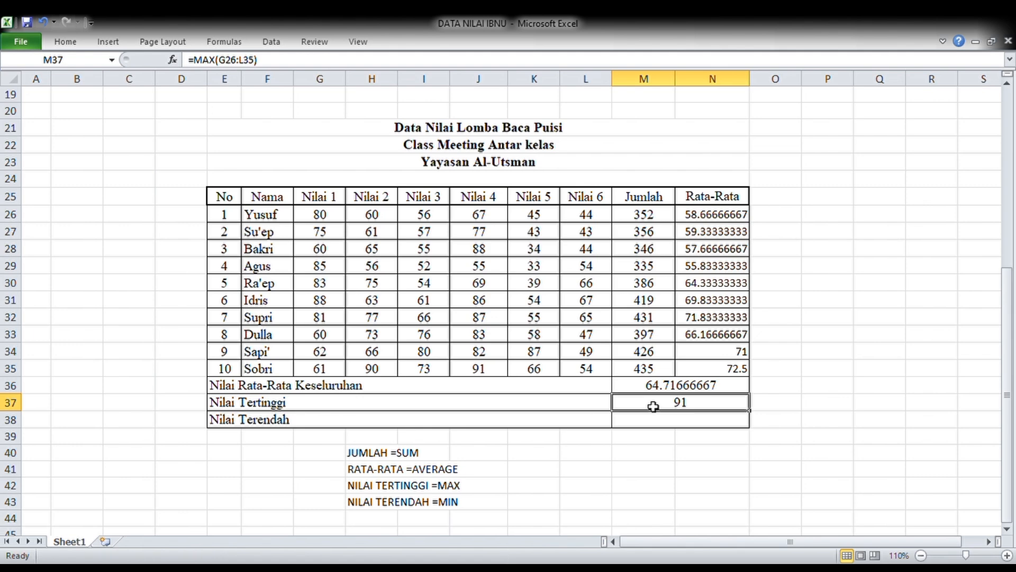
Enter =MIN(G26:L35) in the Nilai Terendah result cell, M38, following the MIN note below the table
drag(607, 405, 659, 401)
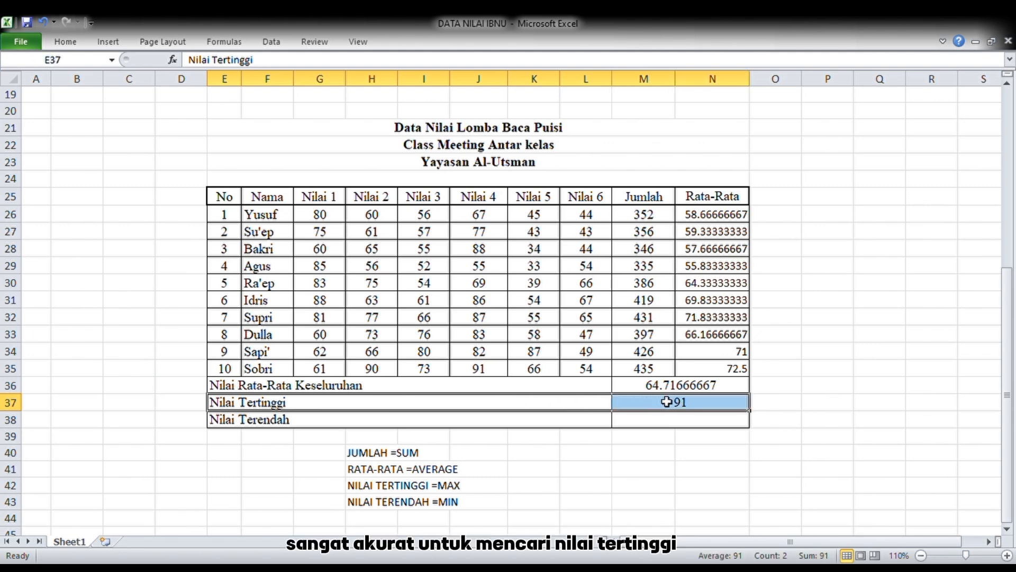
click(676, 427)
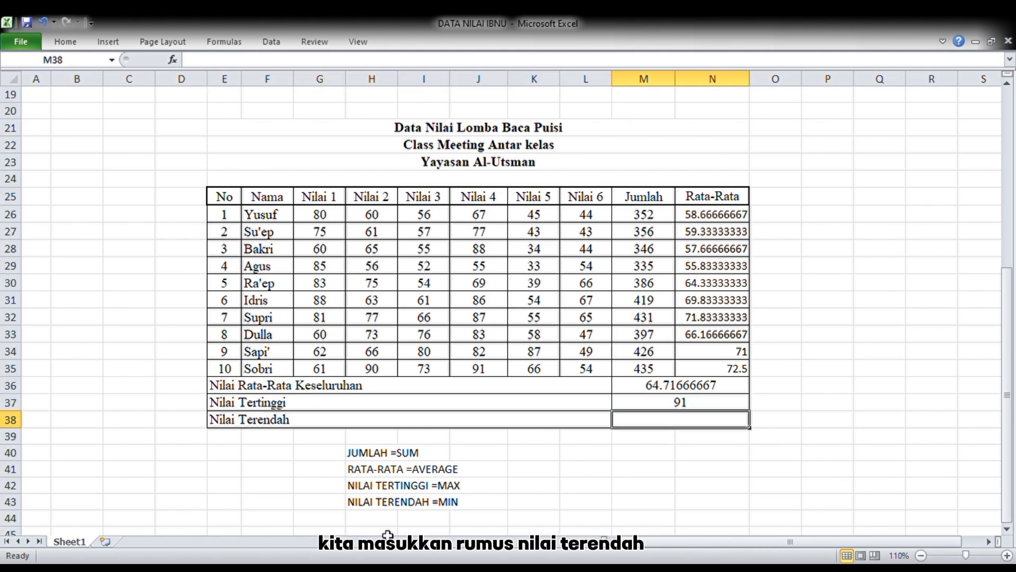
drag(352, 509, 458, 505)
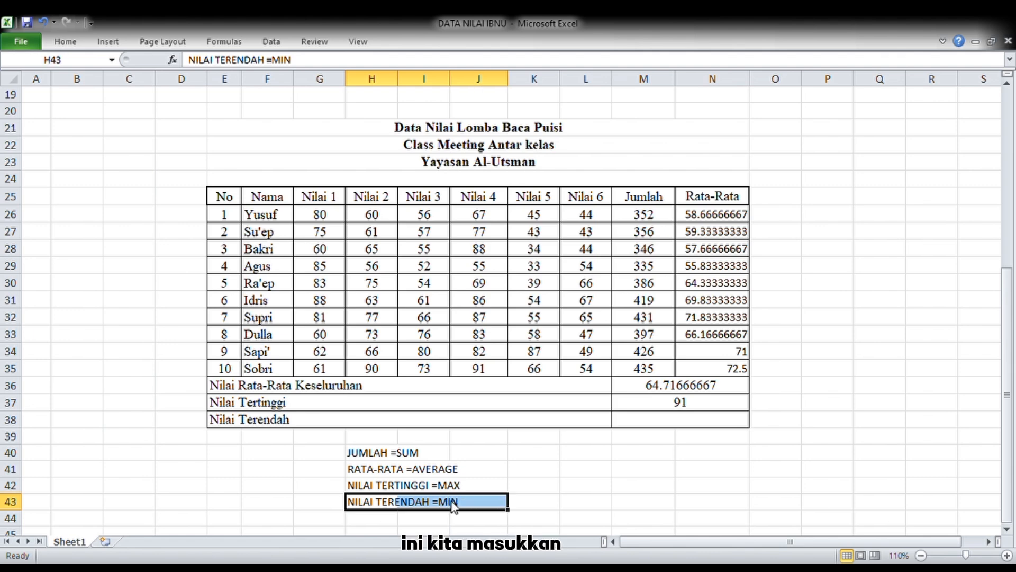
click(707, 427)
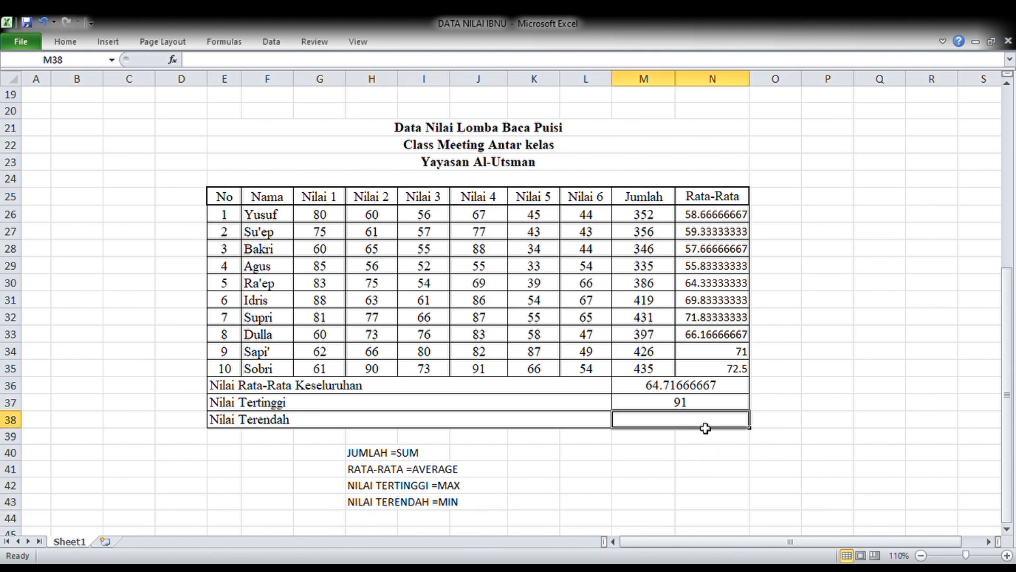
text(=MIN)
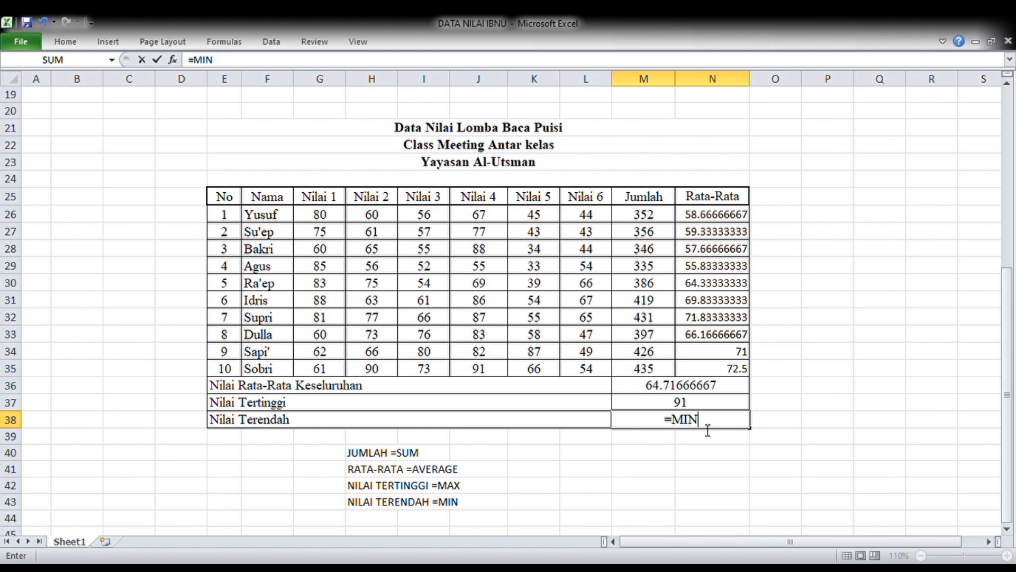
text(()
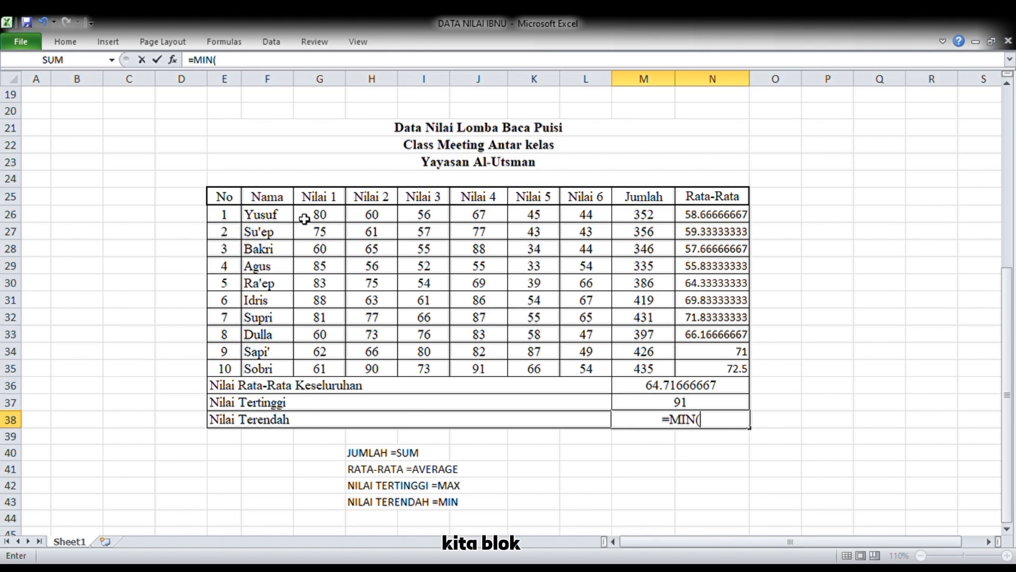
drag(307, 219, 592, 372)
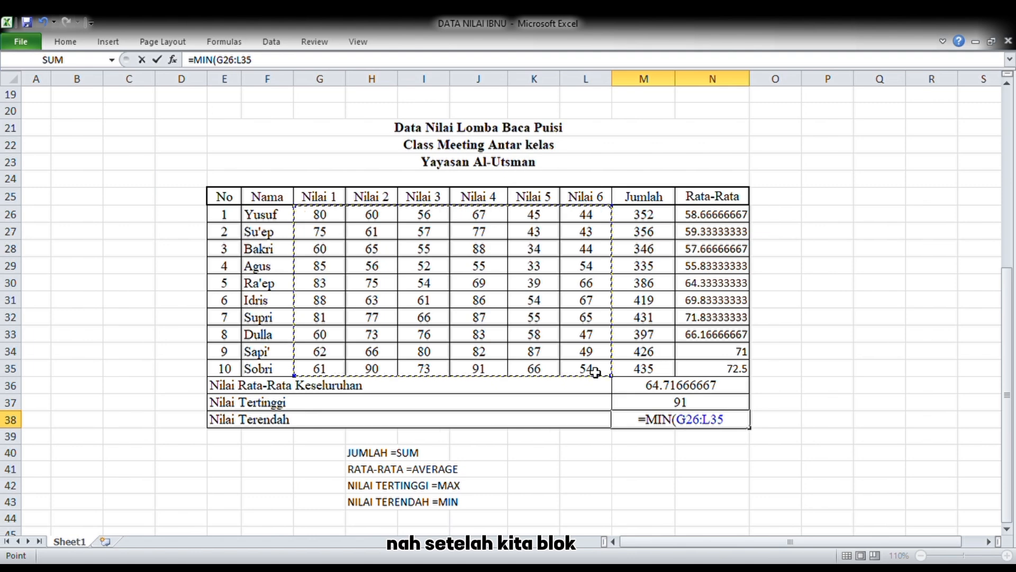
text())
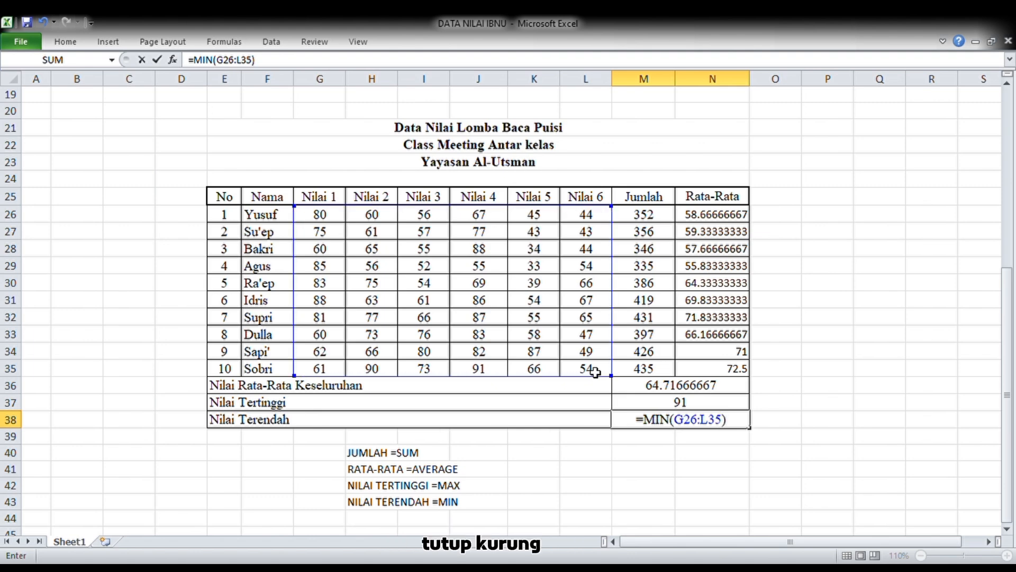
key(Return)
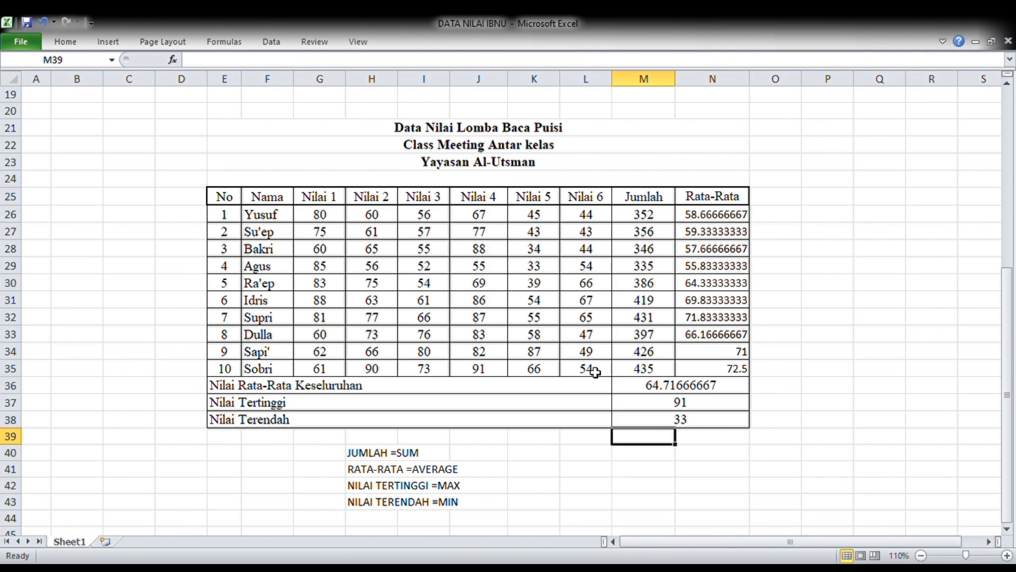
Check the lowest score in M38 against the individual scores in G26:L35 and the MIN note in H43
drag(693, 421, 465, 427)
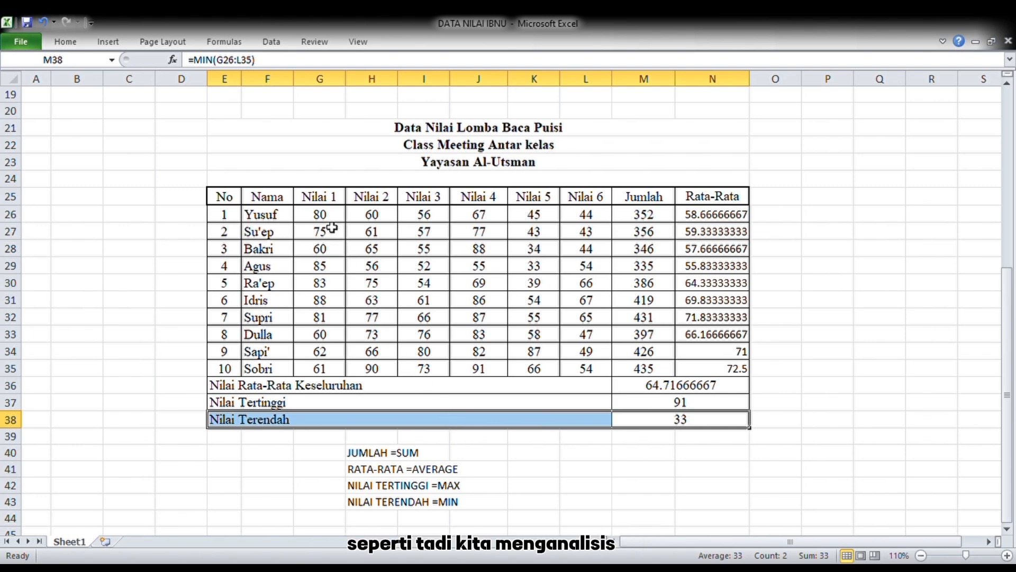
drag(324, 218, 607, 373)
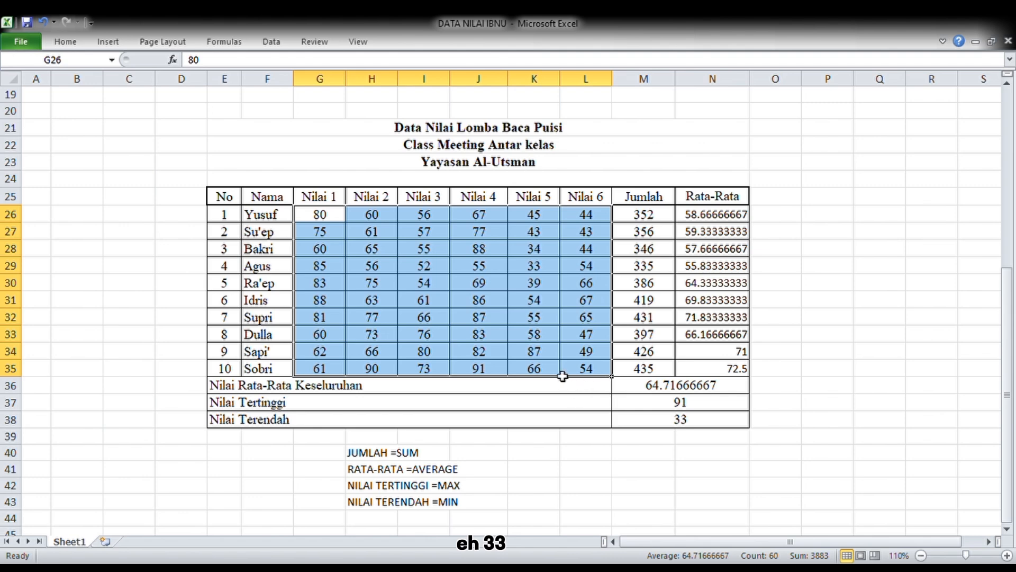
click(542, 272)
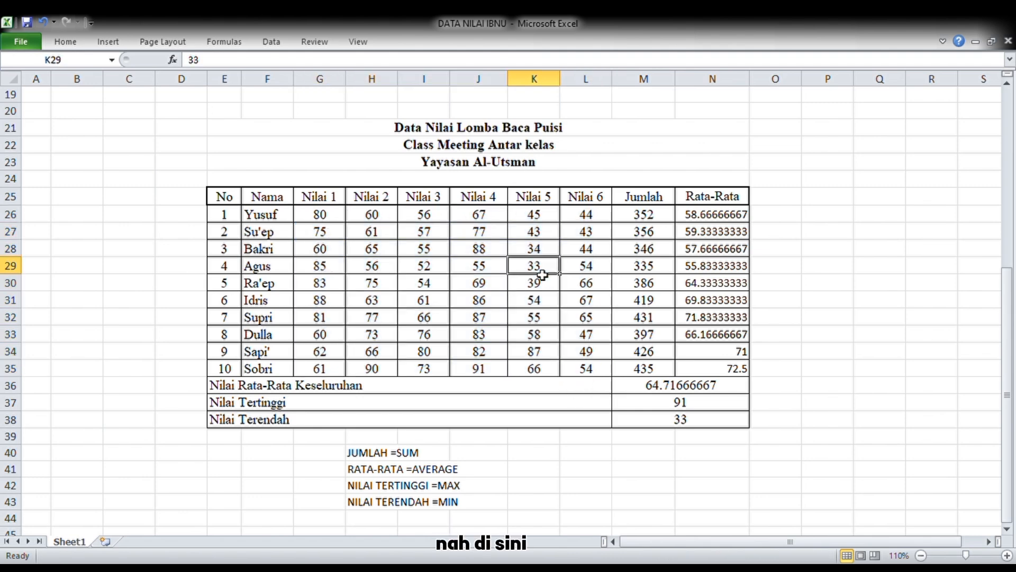
click(499, 272)
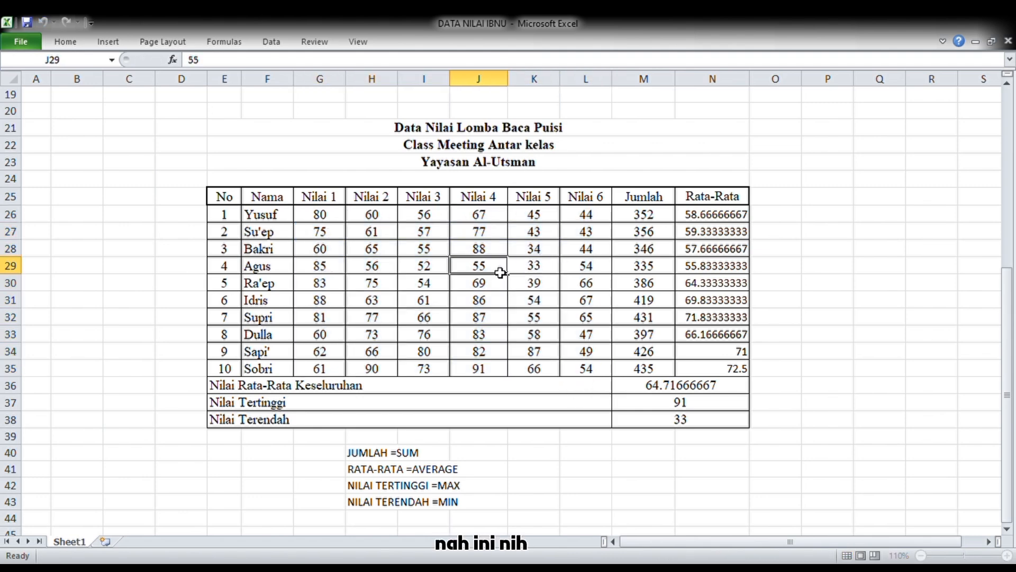
click(545, 271)
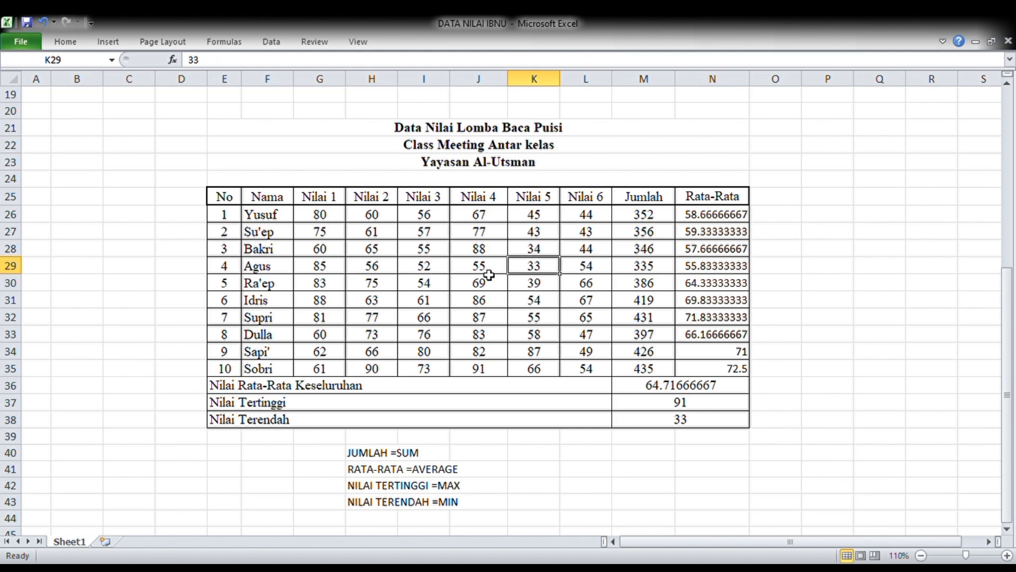
drag(488, 274, 538, 280)
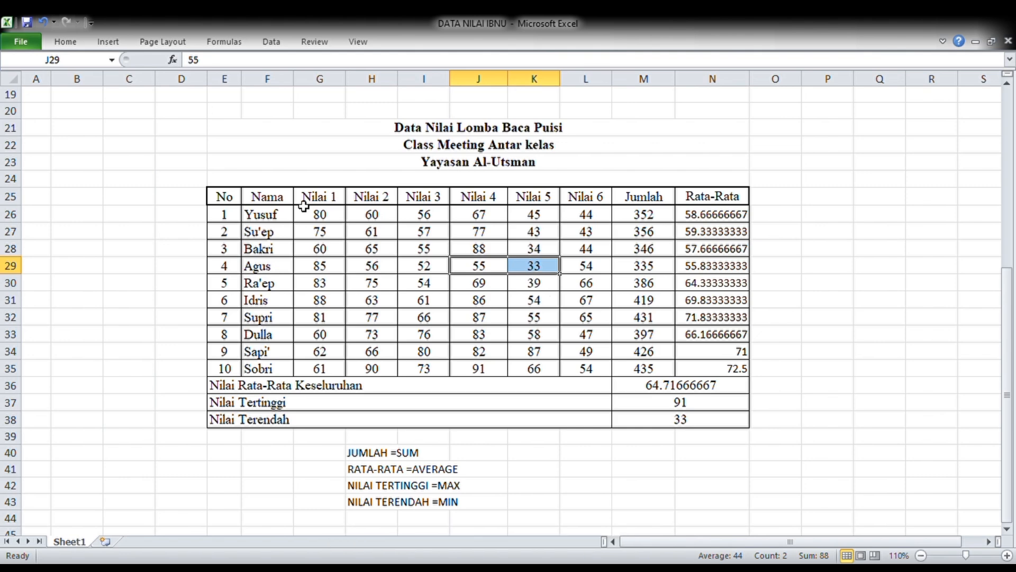
drag(318, 215, 499, 294)
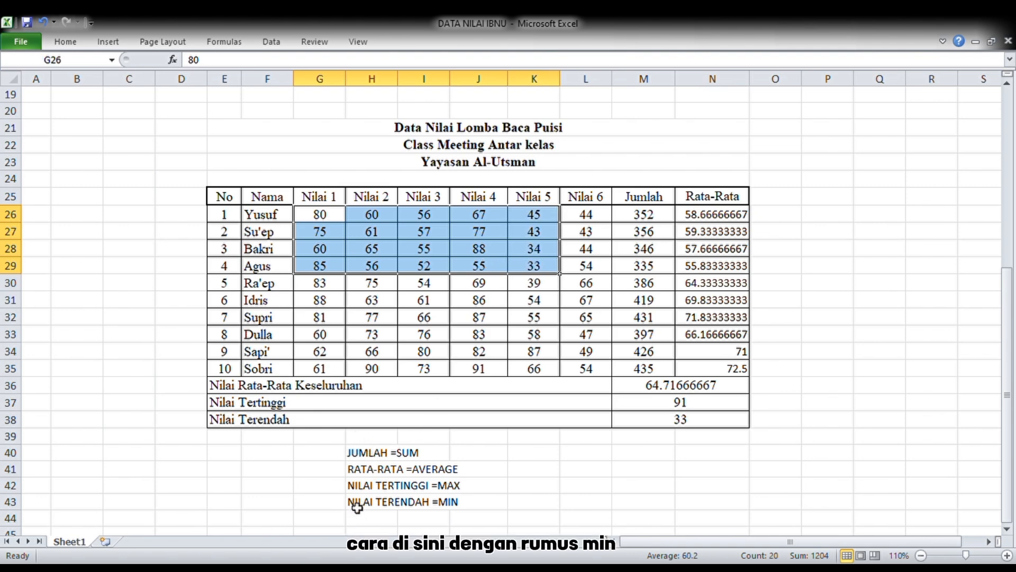
drag(358, 508, 467, 503)
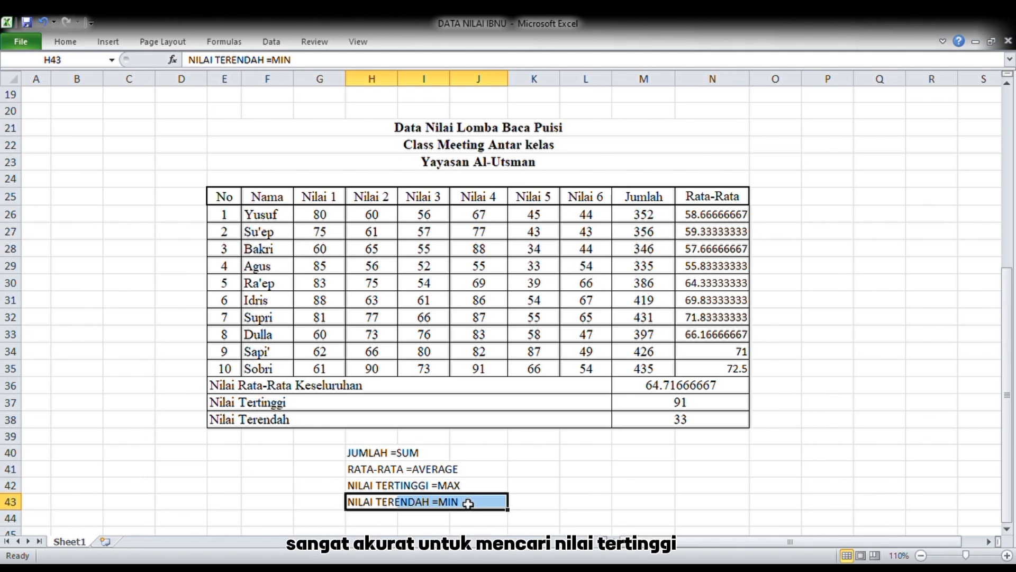
drag(254, 423, 720, 460)
click(629, 507)
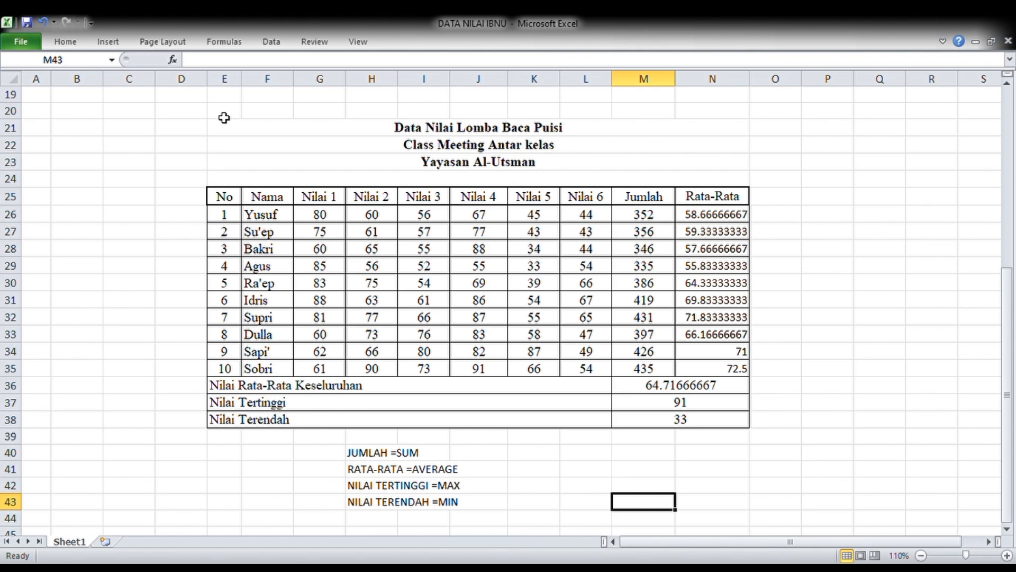
Review the completed score table with its three summary rows and the formula notes below it
drag(224, 117, 568, 371)
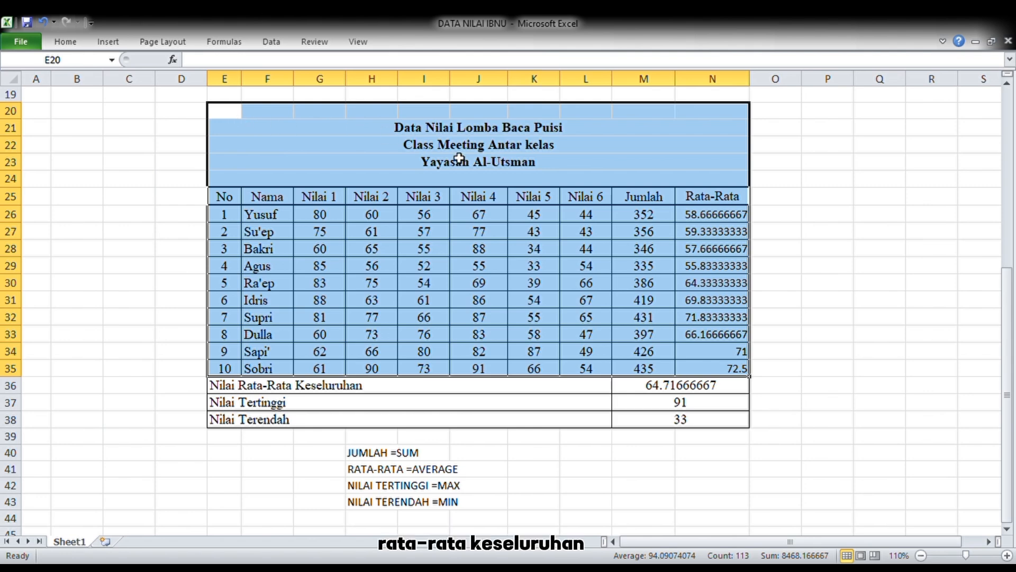
click(374, 231)
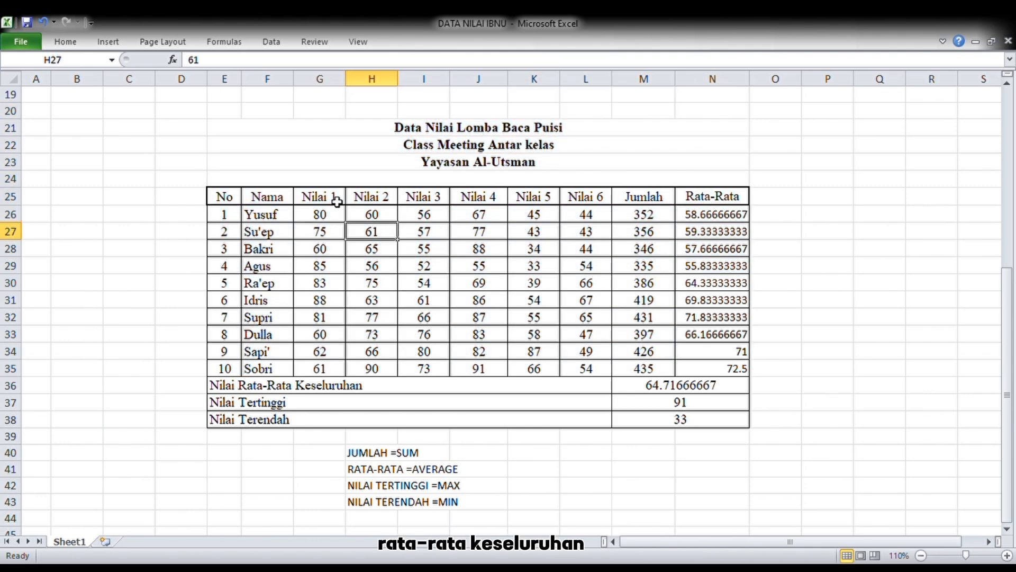
click(239, 118)
drag(241, 121, 698, 429)
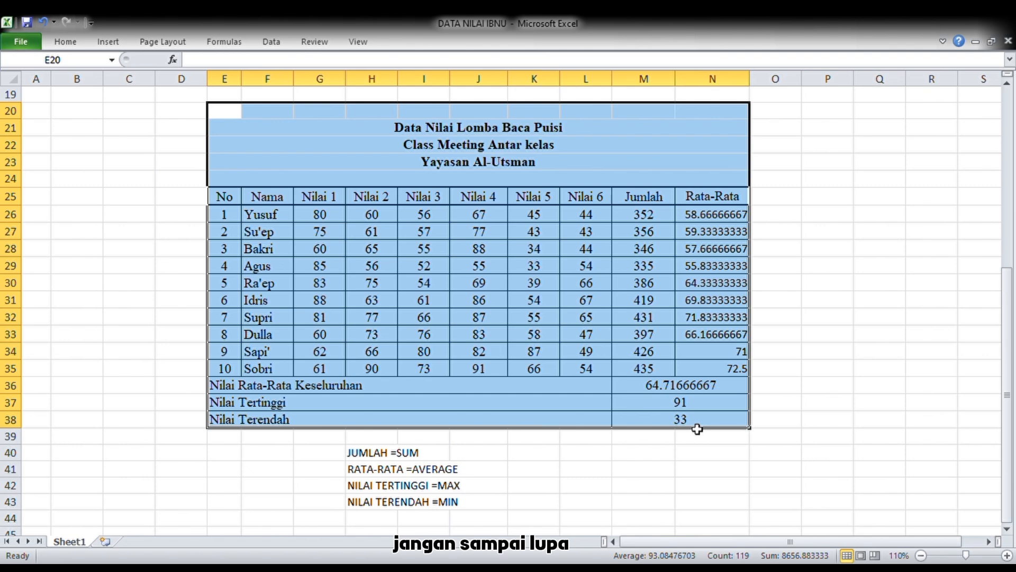
drag(326, 453, 480, 511)
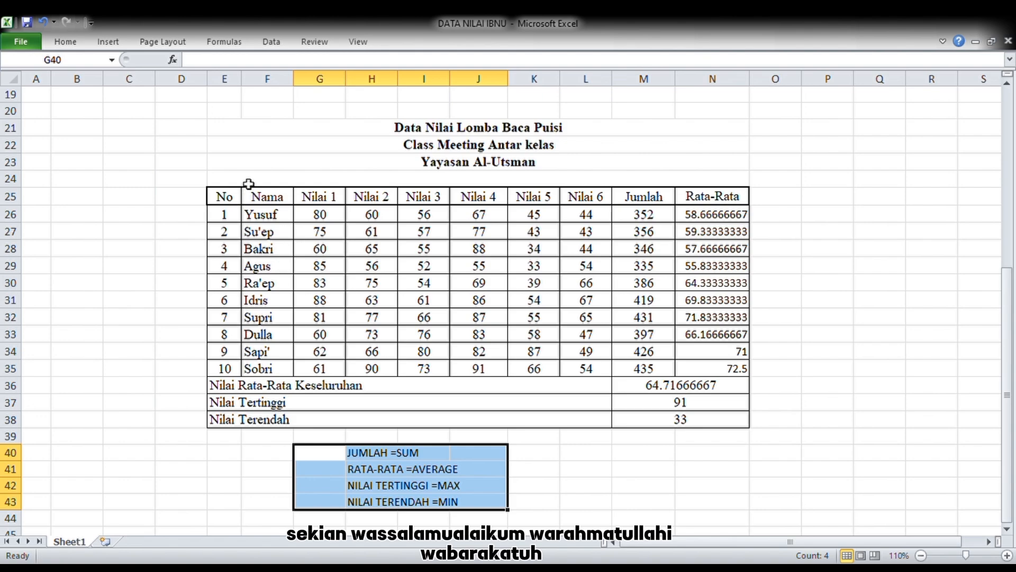
drag(226, 131, 773, 536)
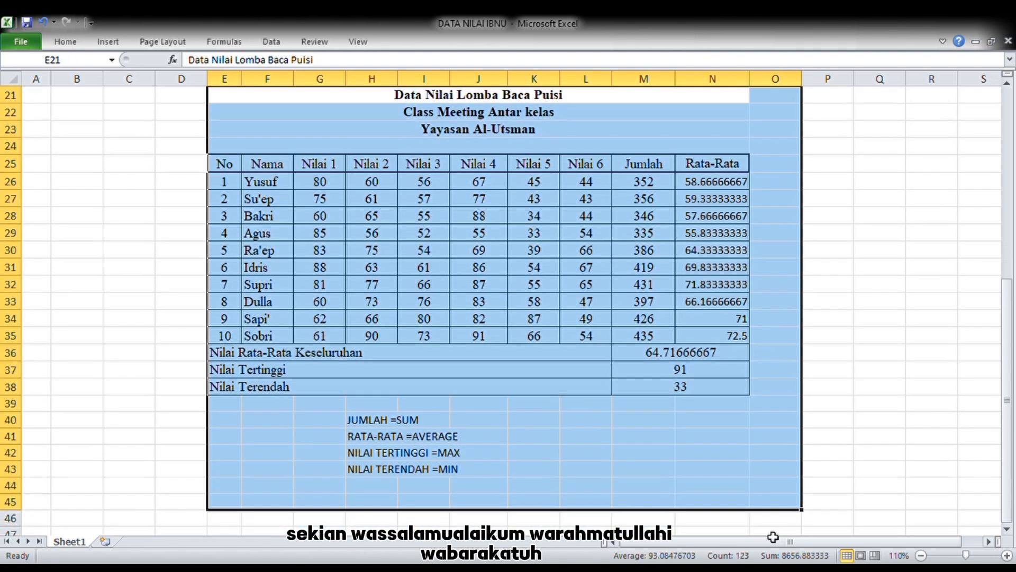